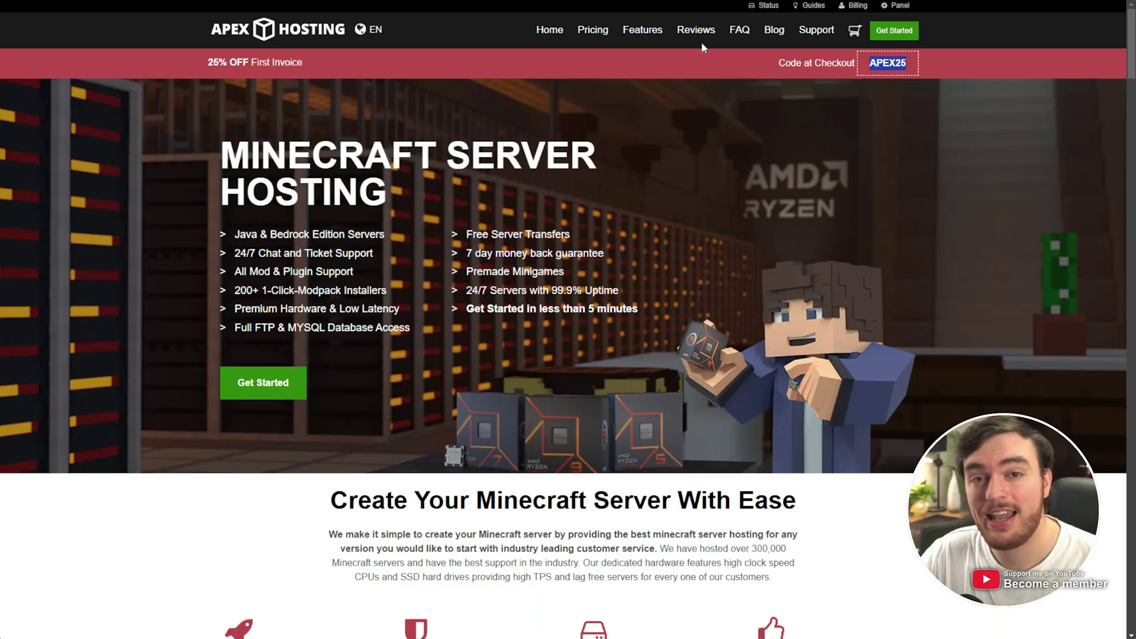
Step: Examine the Apex Hosting home page, including the checkout discount code and the feature descriptions
click(700, 136)
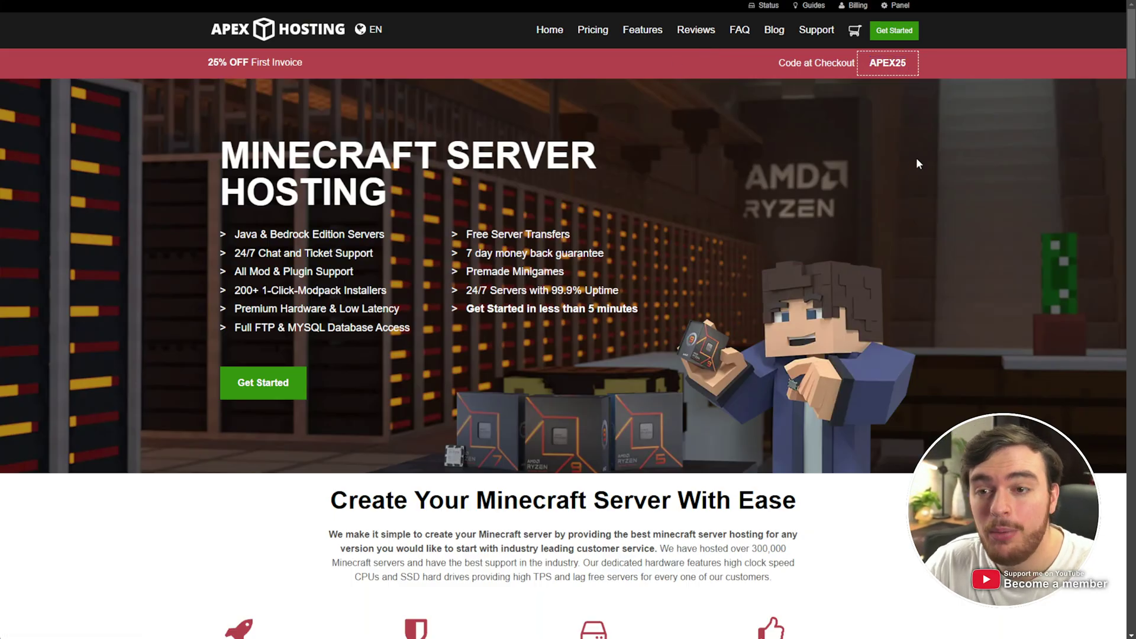
double_click(881, 64)
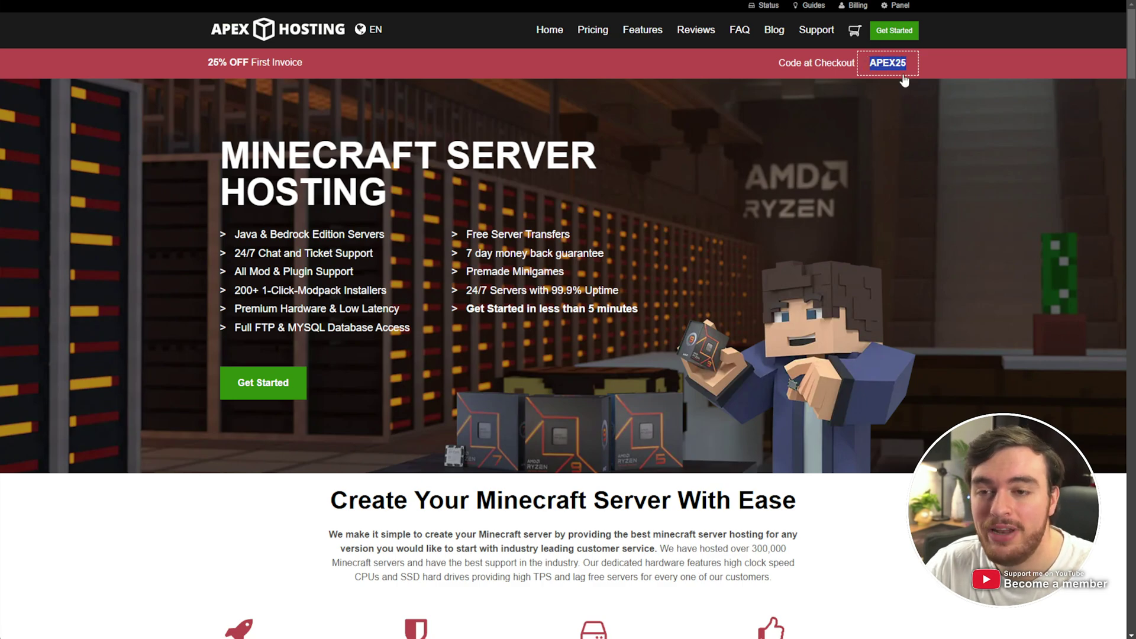
scroll(784, 184, down, 4)
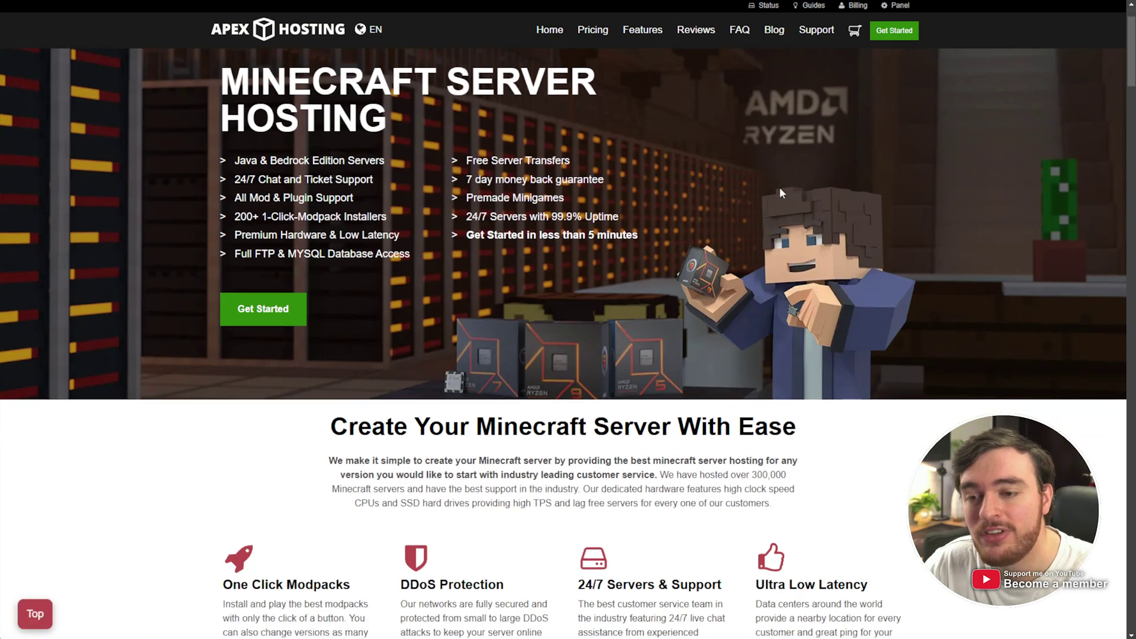
scroll(778, 190, down, 2)
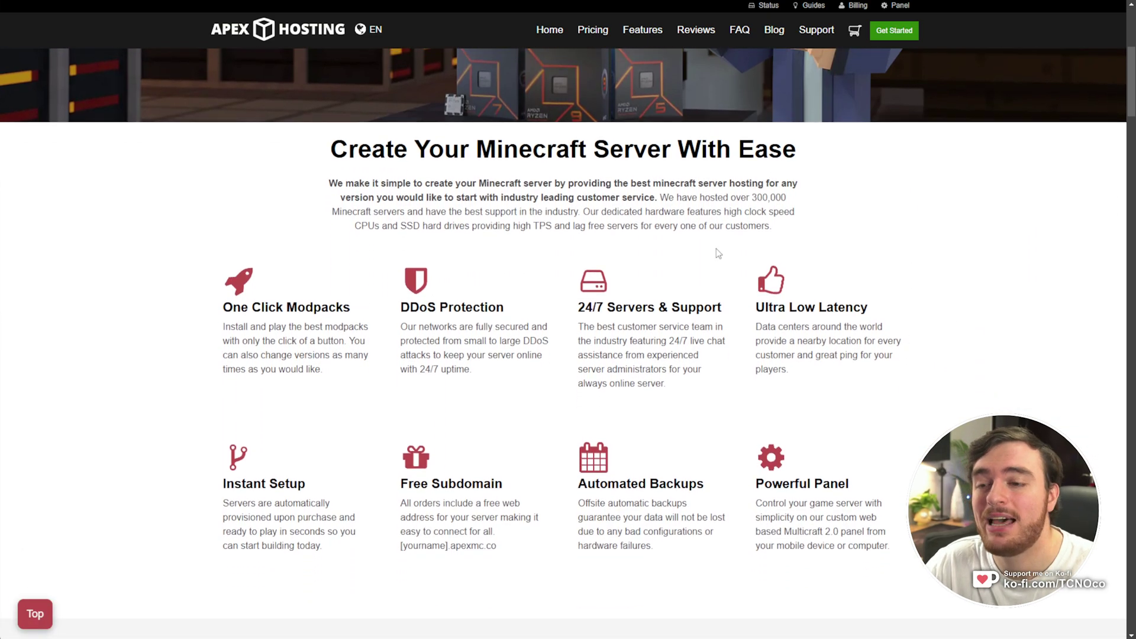
triple_click(403, 305)
drag(717, 304, 661, 302)
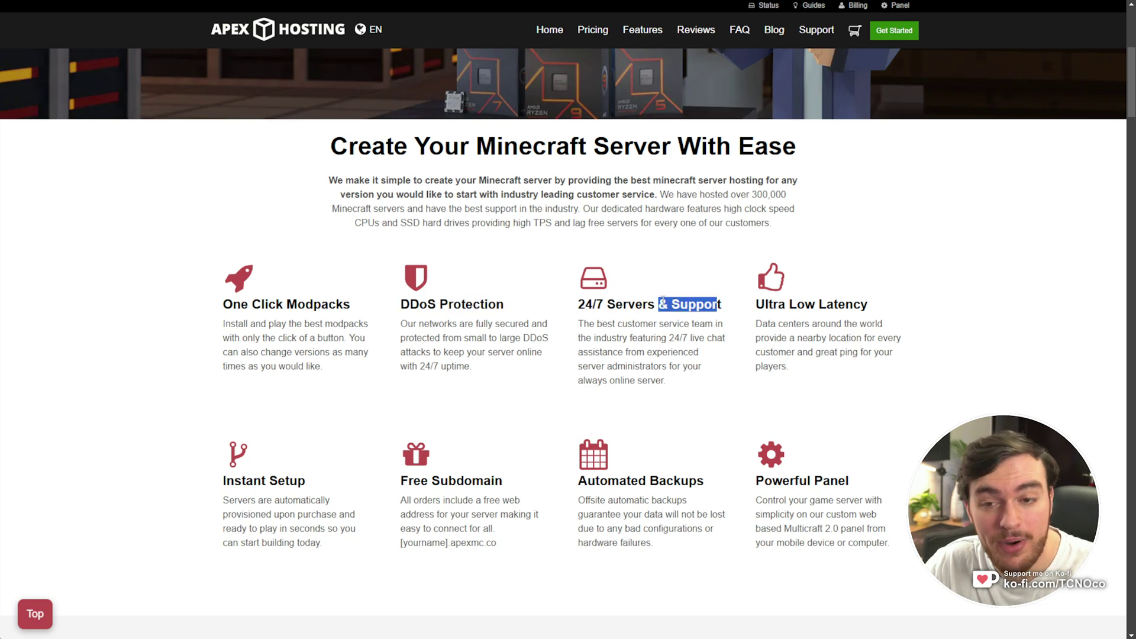
drag(886, 304, 758, 306)
scroll(740, 367, down, 1)
drag(704, 421, 583, 425)
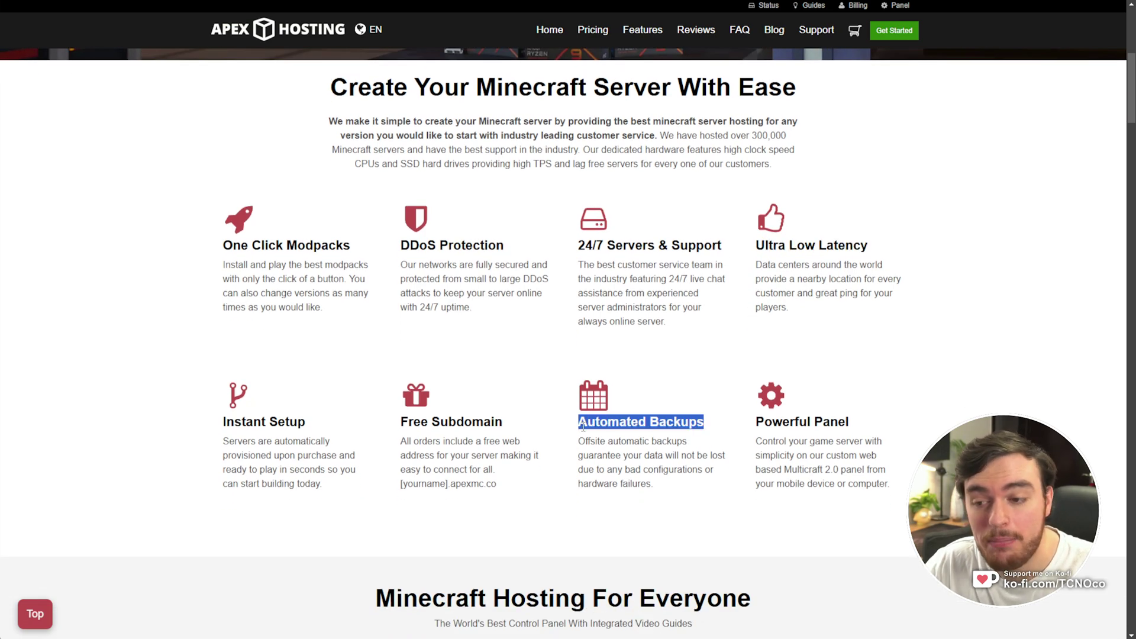
scroll(686, 438, up, 6)
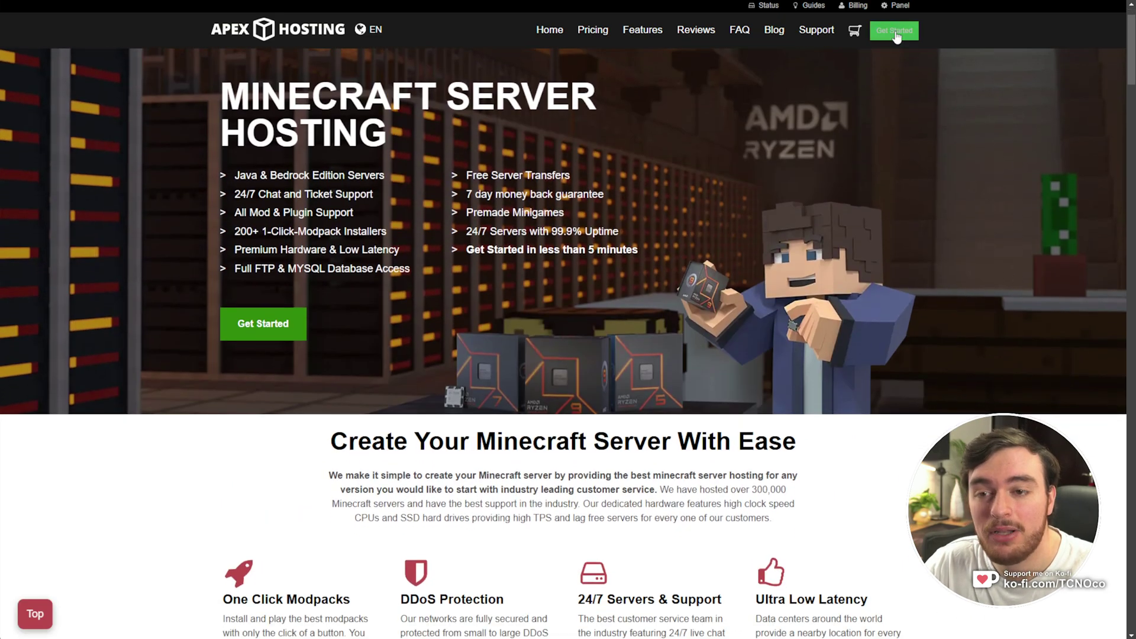
Step: Open the hosting plans page and browse the games offered for selection
click(896, 36)
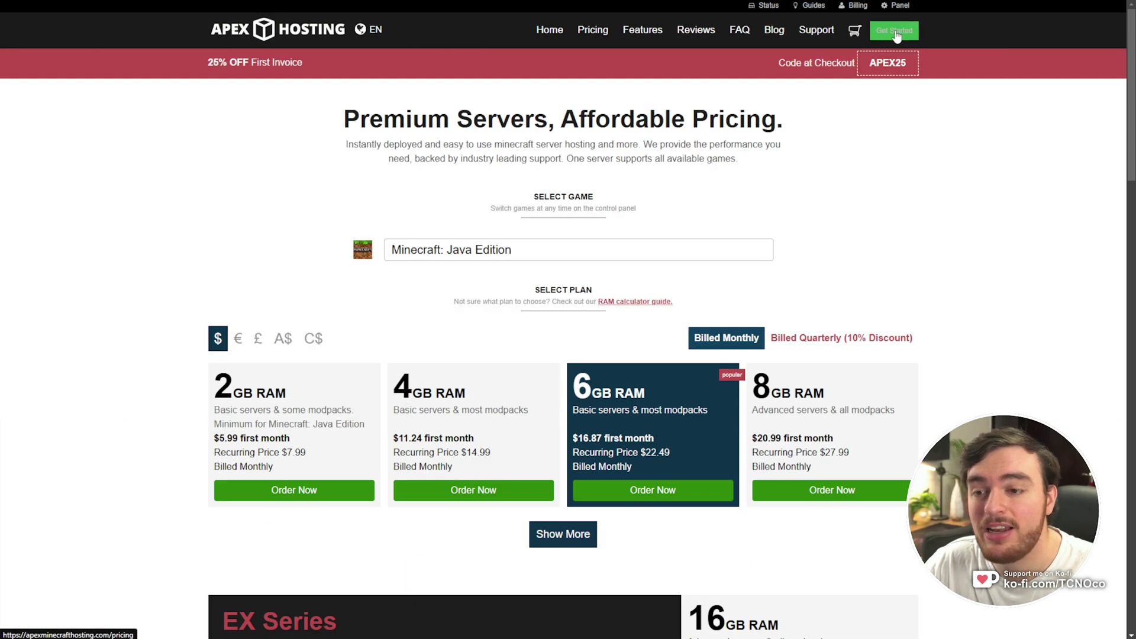
click(618, 256)
scroll(573, 330, down, 8)
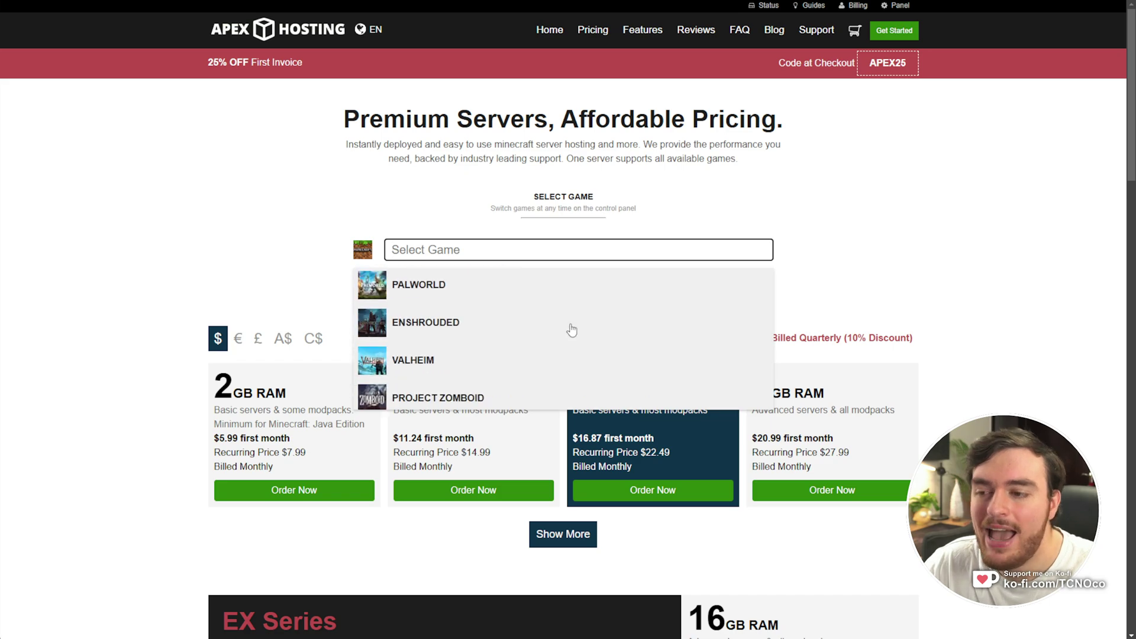
click(945, 199)
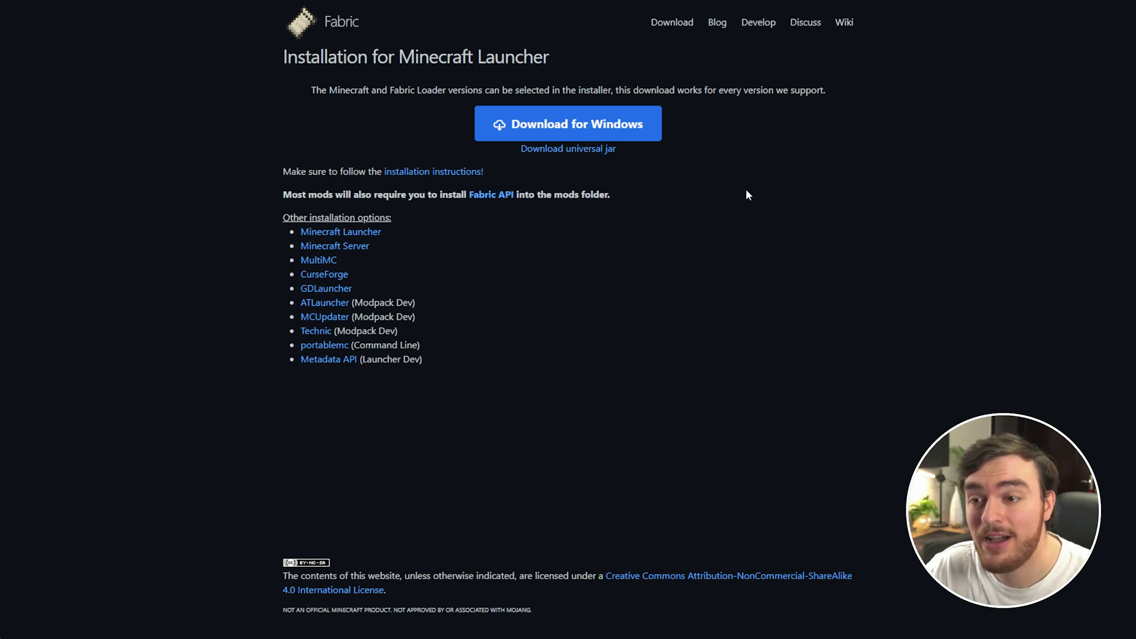
Step: Download the Fabric installer for Windows and install Loader 0.16.9 for Minecraft 1.21.4 with a launcher profile
click(597, 126)
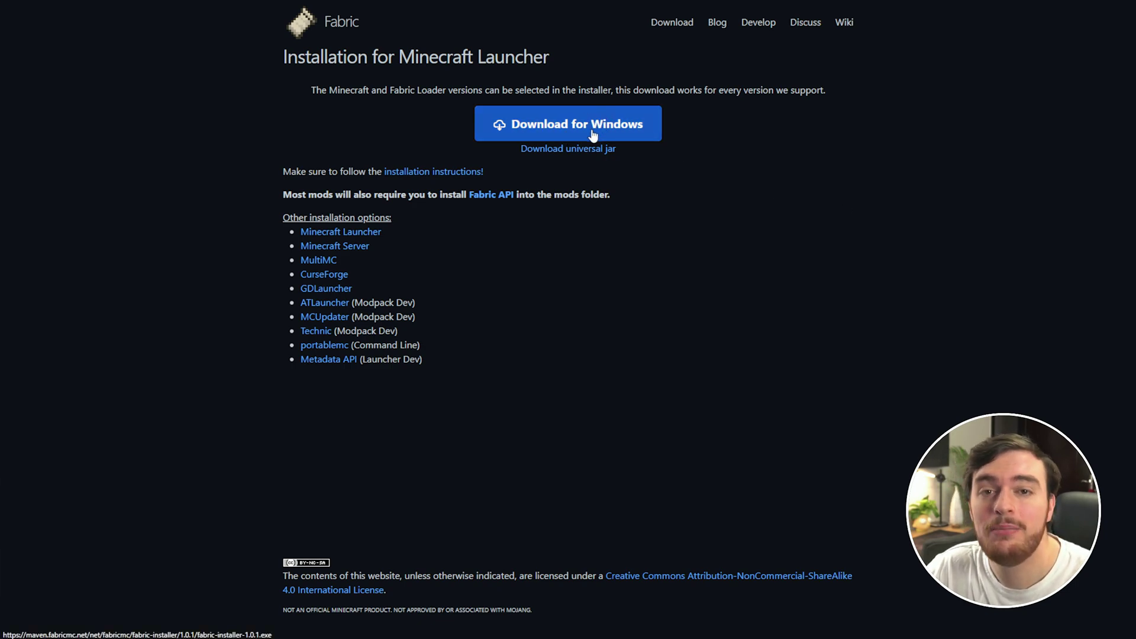
click(967, 11)
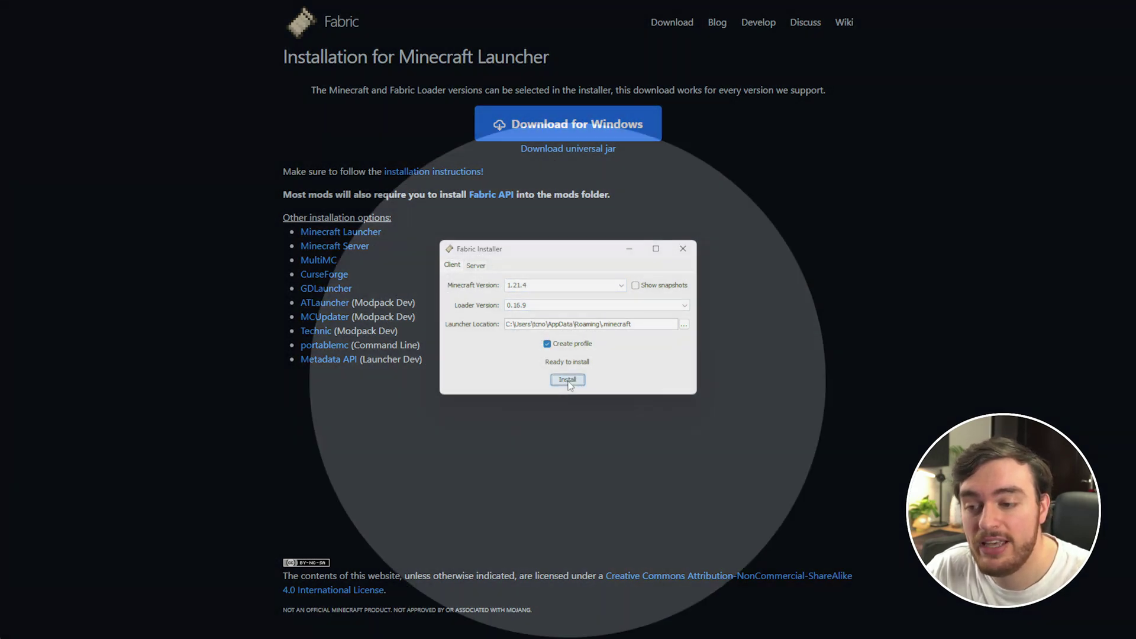
click(568, 382)
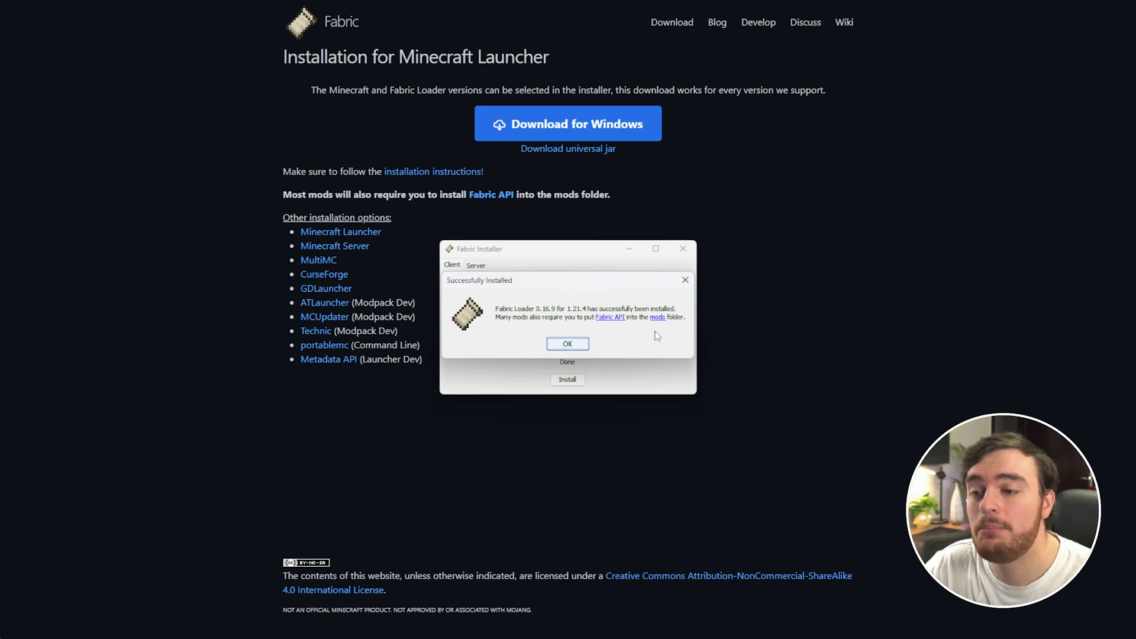
Step: Open the Fabric API page on Modrinth and download the Fabric API for game version 1.21.4
click(615, 318)
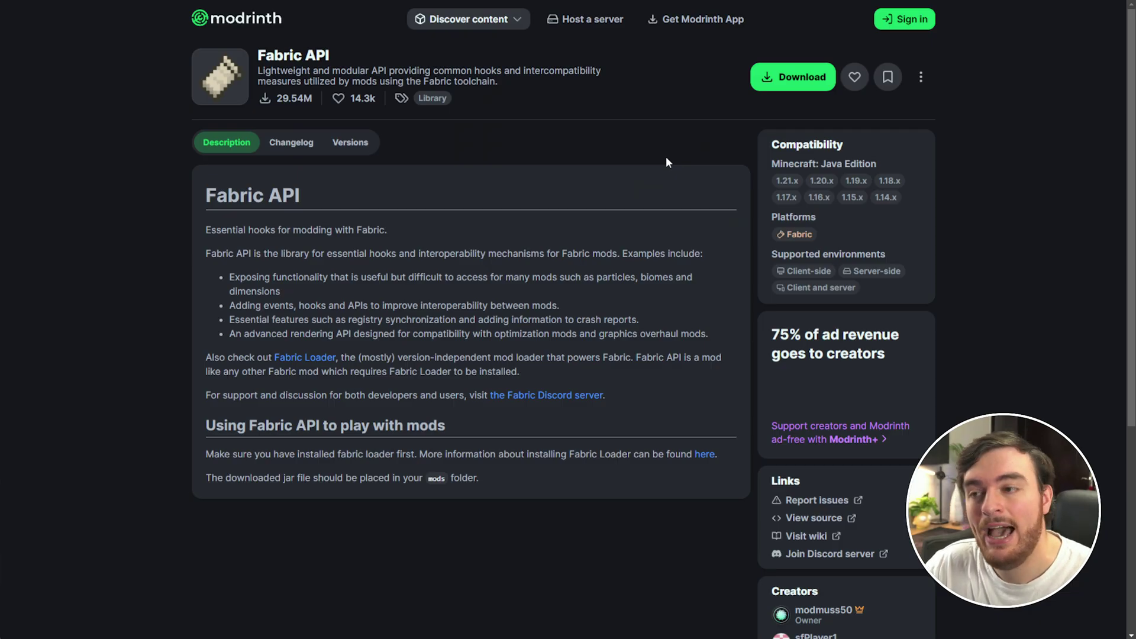
drag(388, 53, 253, 61)
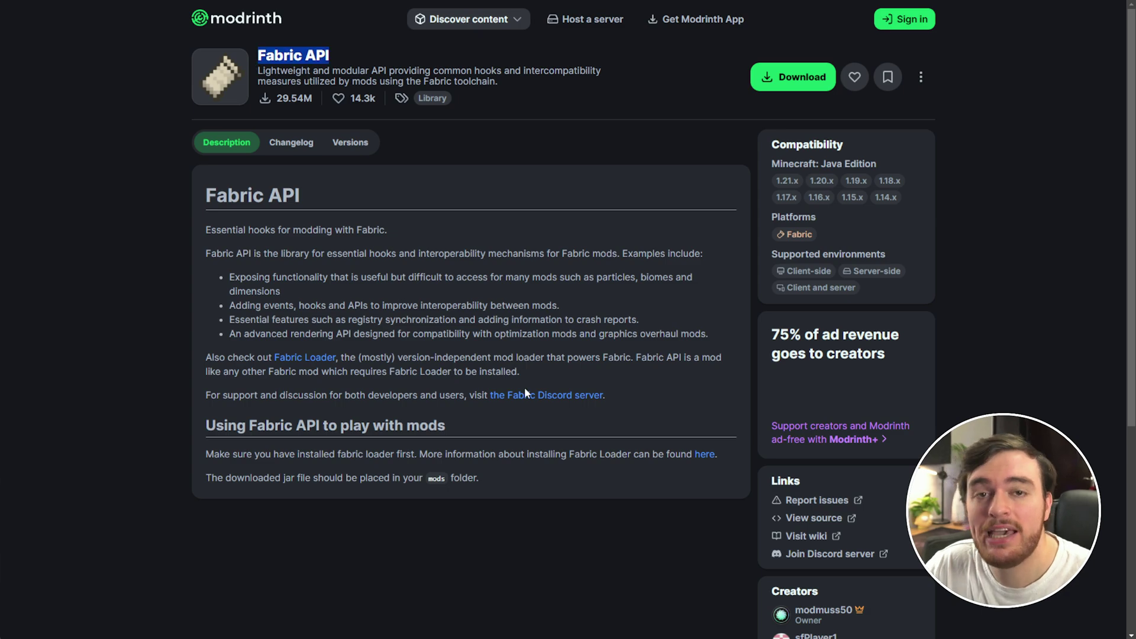
click(810, 86)
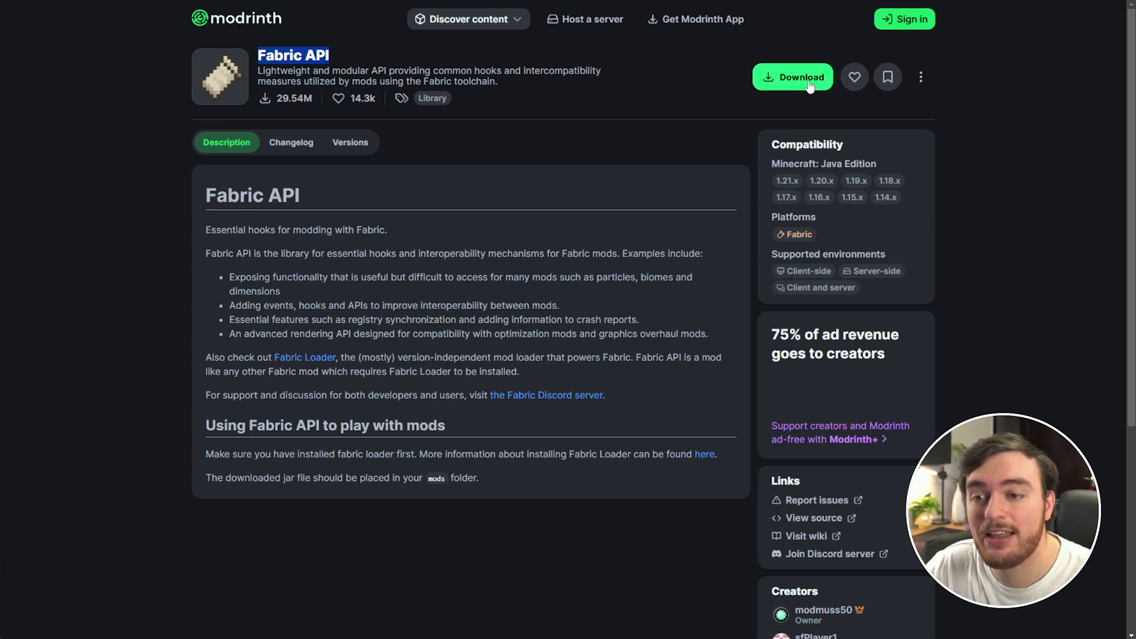
click(563, 353)
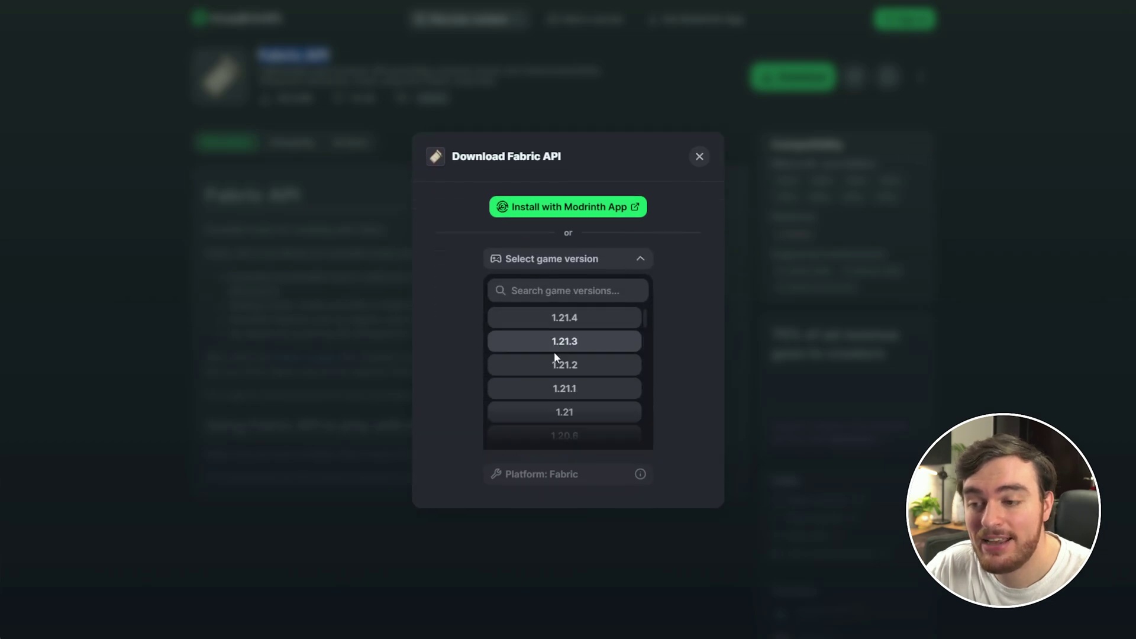
click(571, 314)
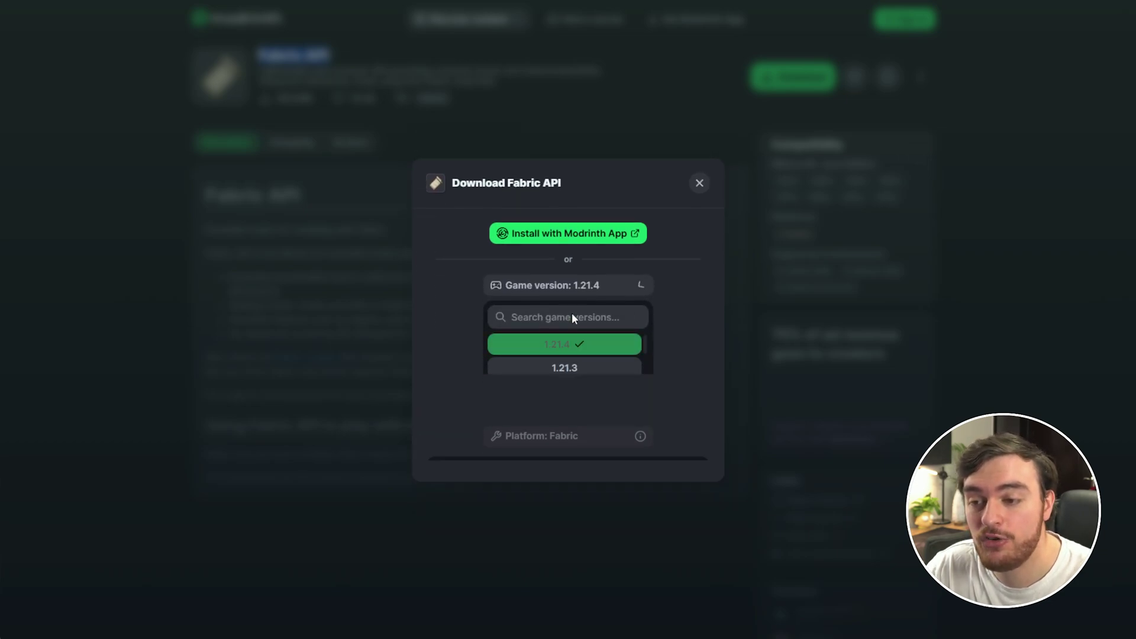
click(639, 407)
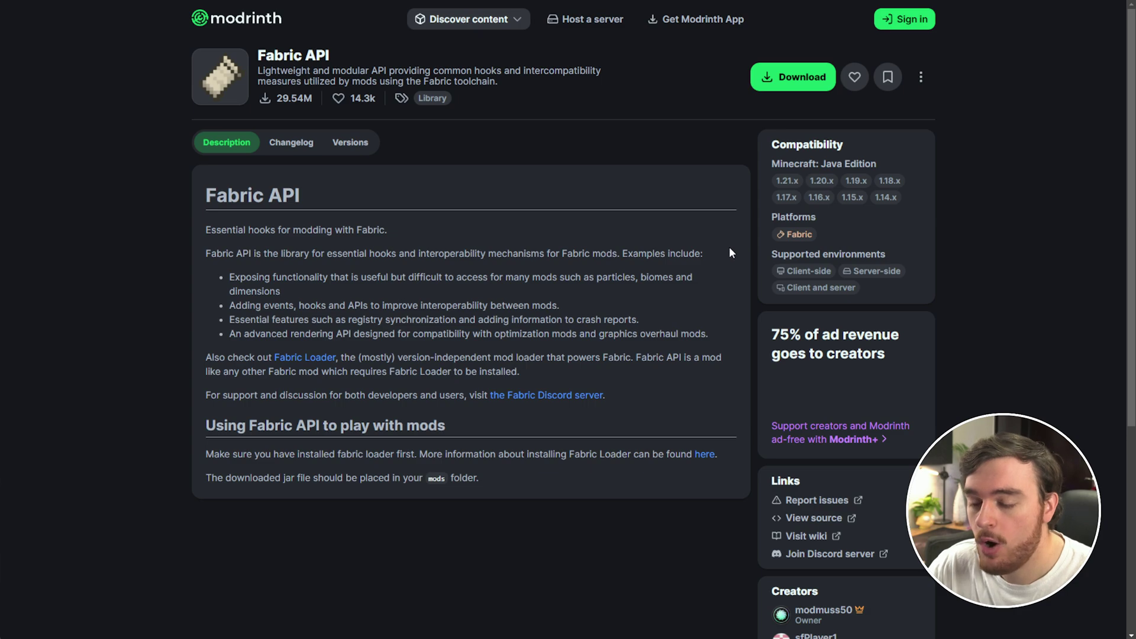
Step: Open the %AppData%\.minecraft folder through the Windows Run dialog
key(super+r)
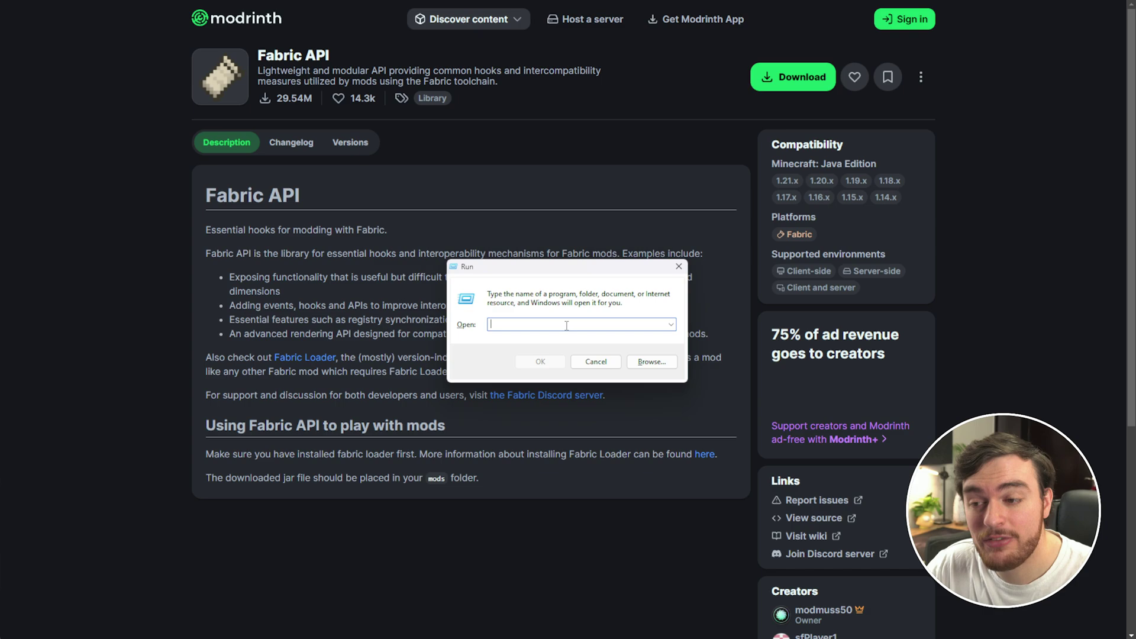
text(%A)
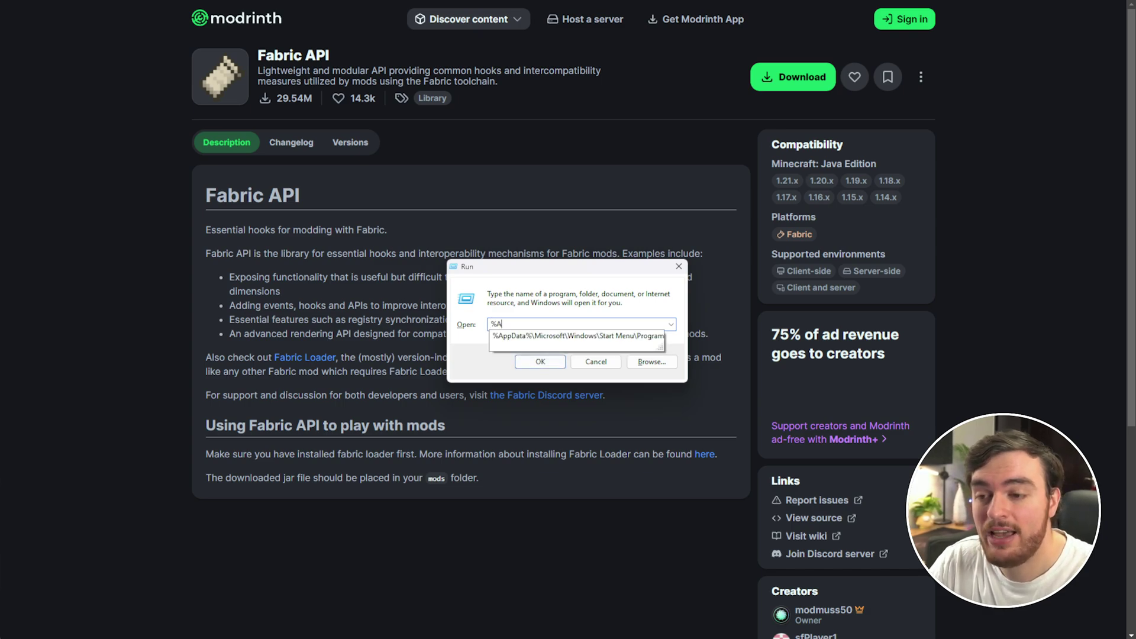
text(ppData%\)
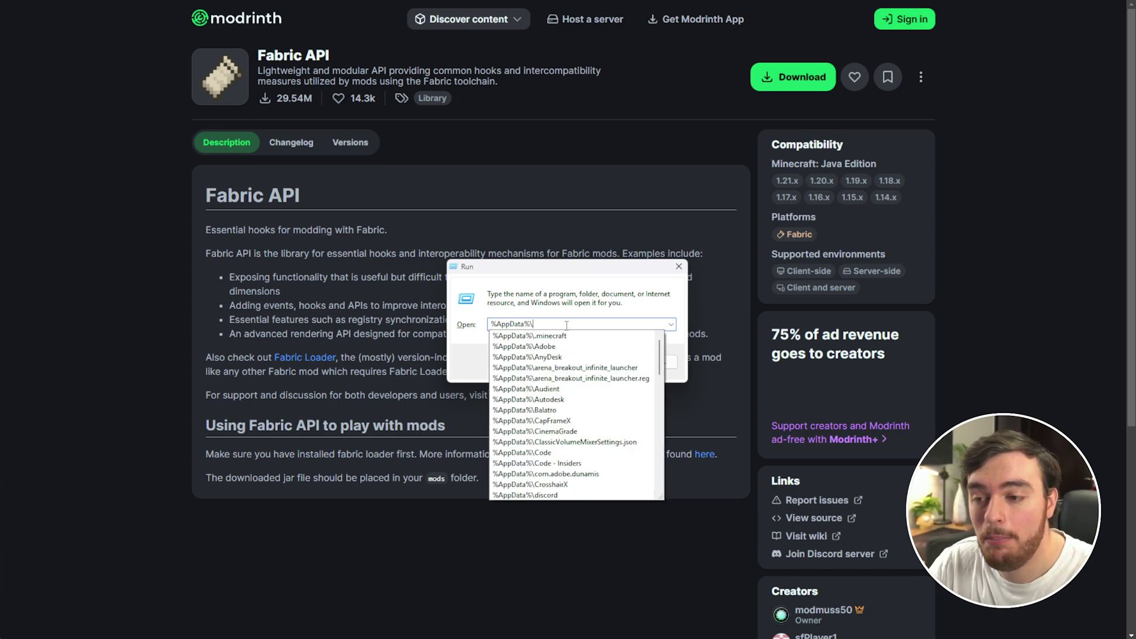
text(.min)
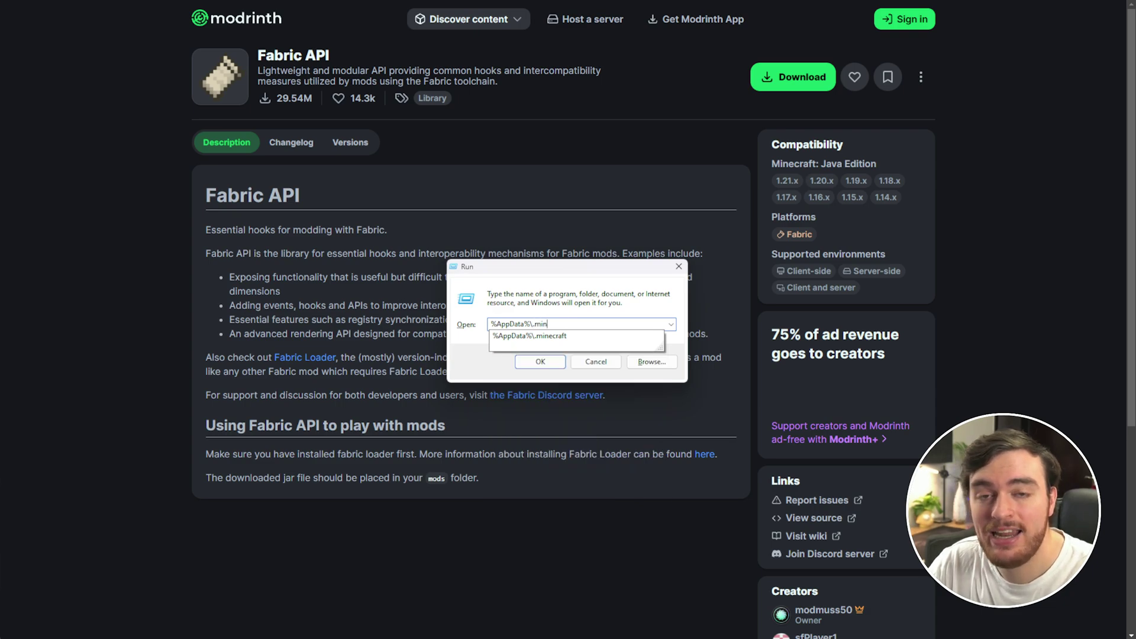
click(534, 336)
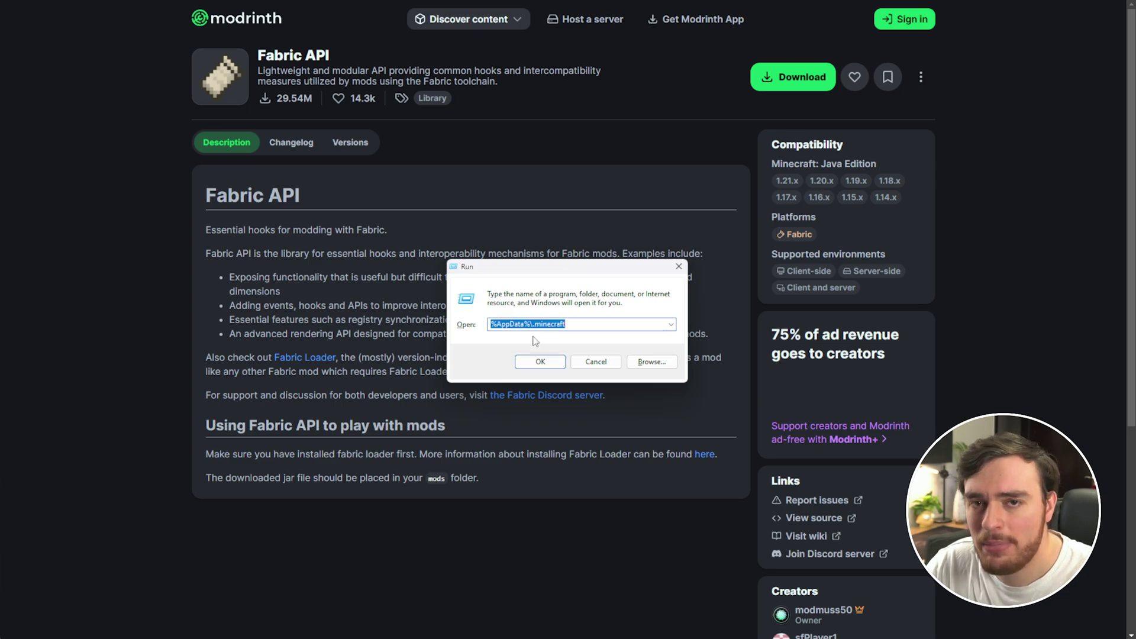
click(546, 364)
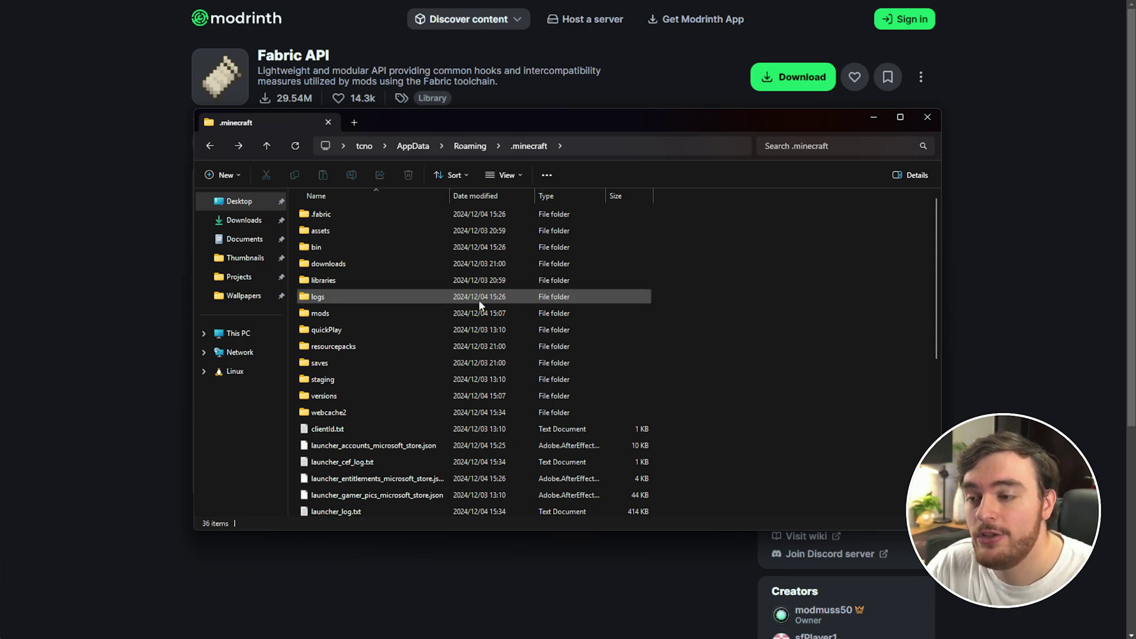
Step: Open the mods folder and move the downloaded fabric-api-0.110.5+1.21.4.jar into it using Explorer
click(416, 315)
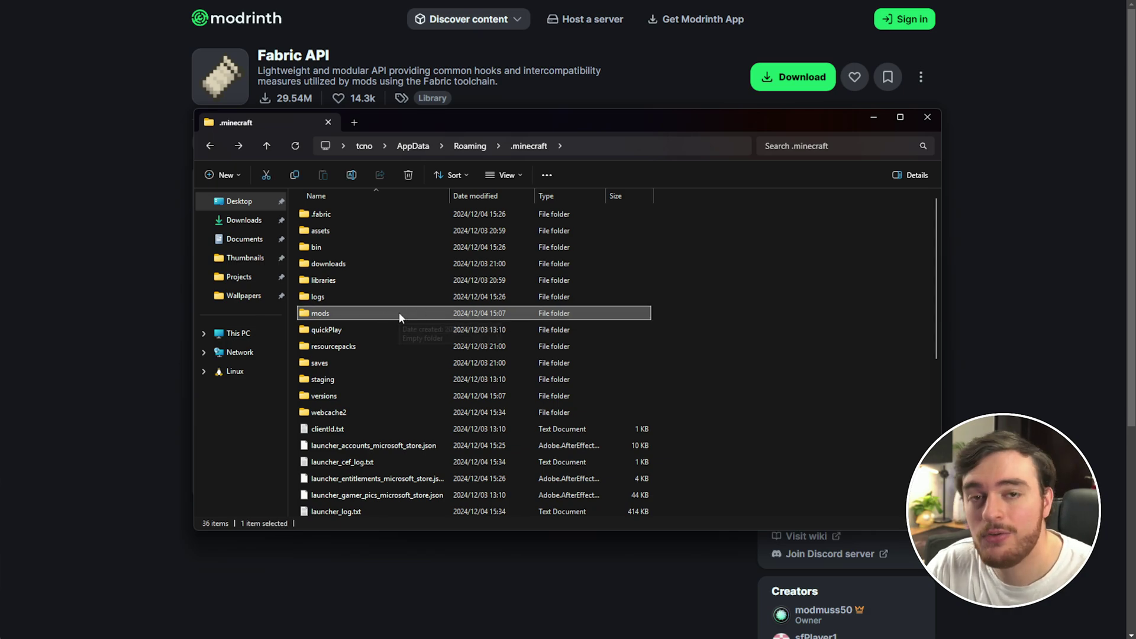
double_click(352, 314)
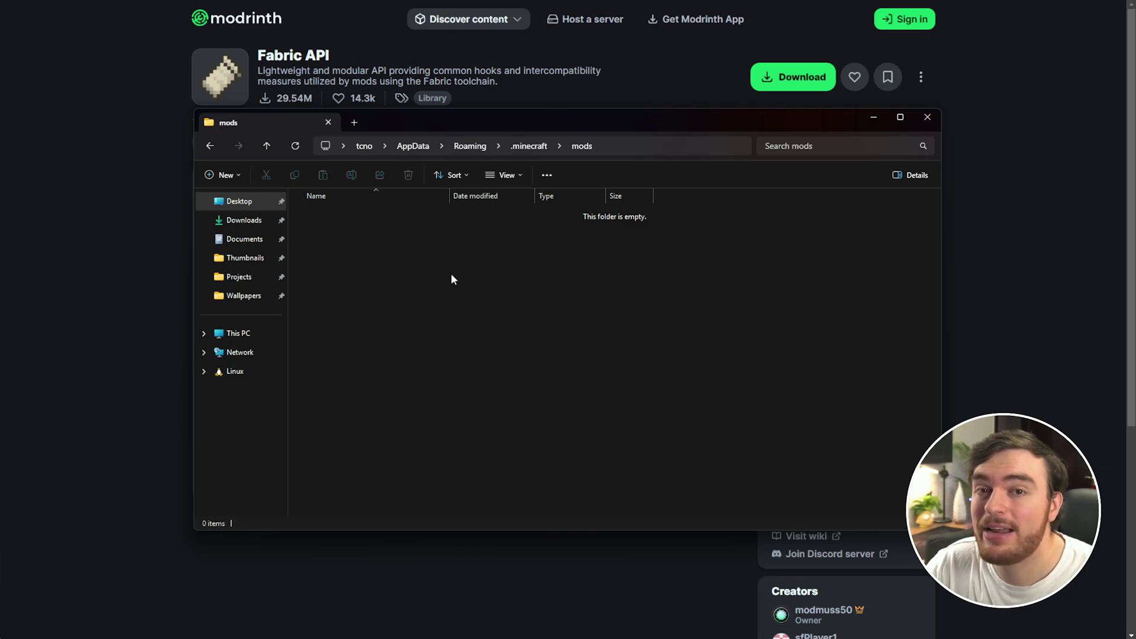
drag(1133, 148, 569, 279)
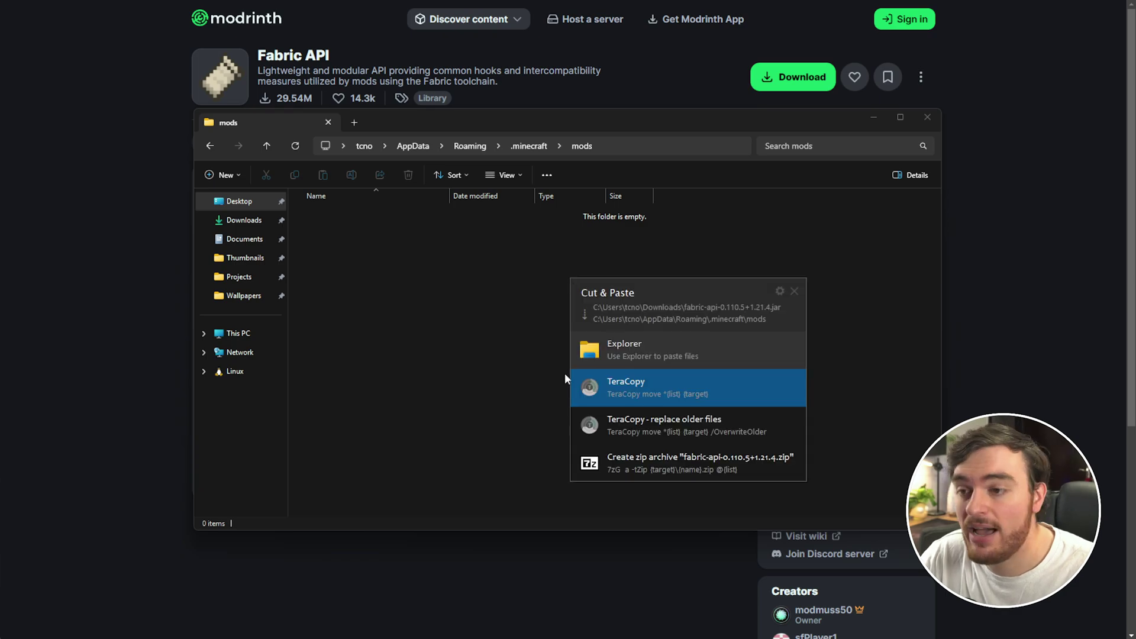
click(736, 365)
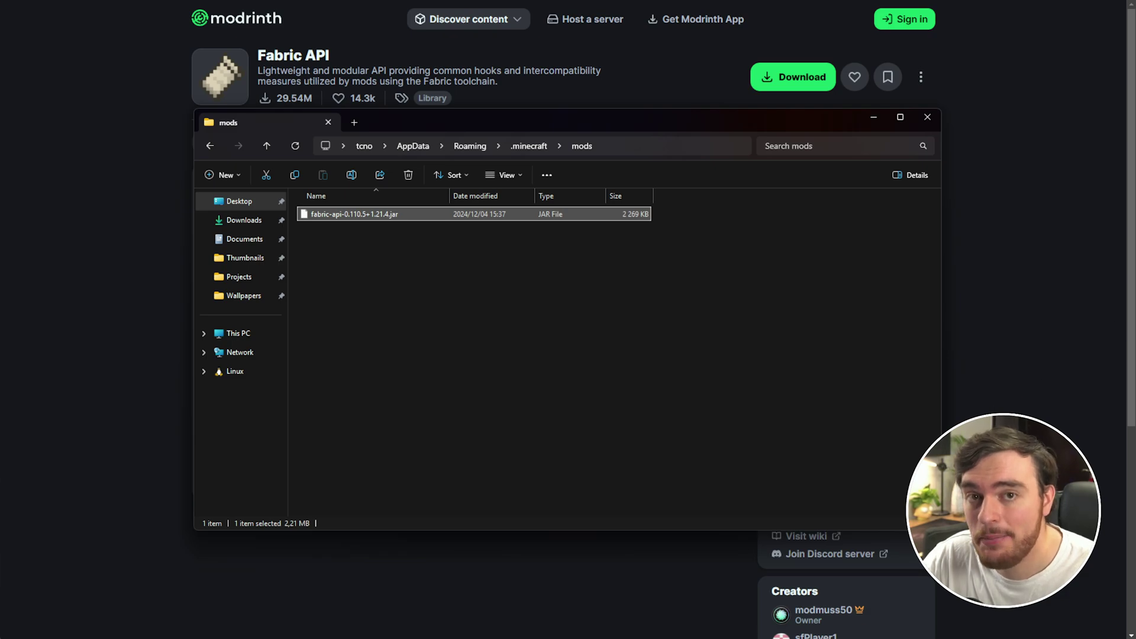
click(642, 255)
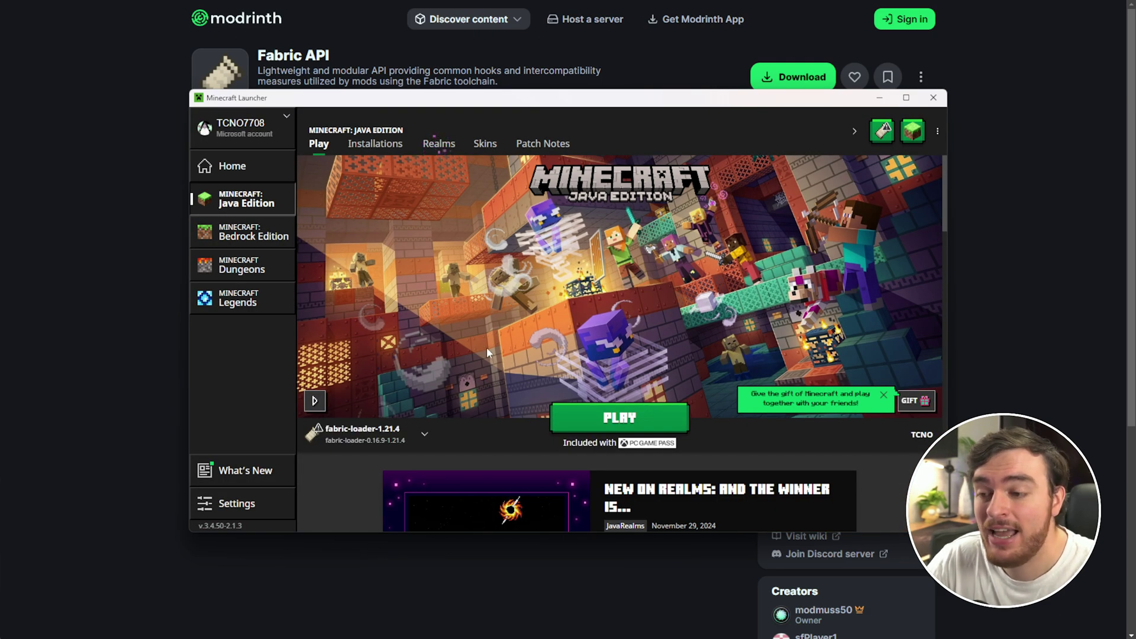
Step: Select the Latest release 1.21.4 profile for Minecraft: Java Edition in the Minecraft Launcher
click(400, 432)
click(373, 379)
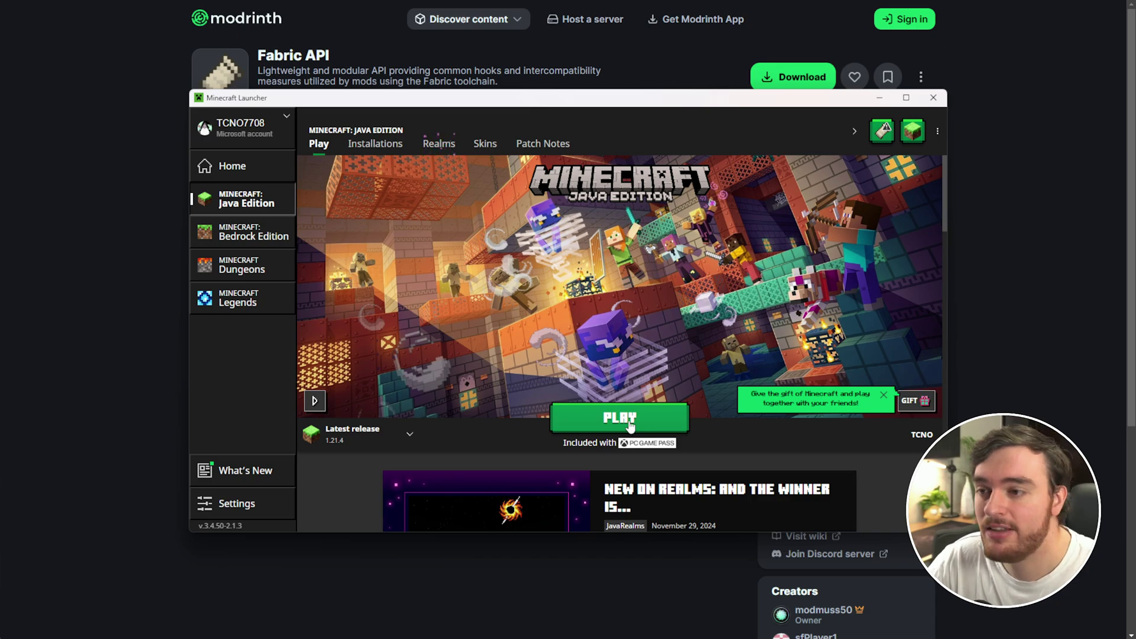
Step: Start a new Java Edition installation and set its version to release 1.21.4
click(372, 147)
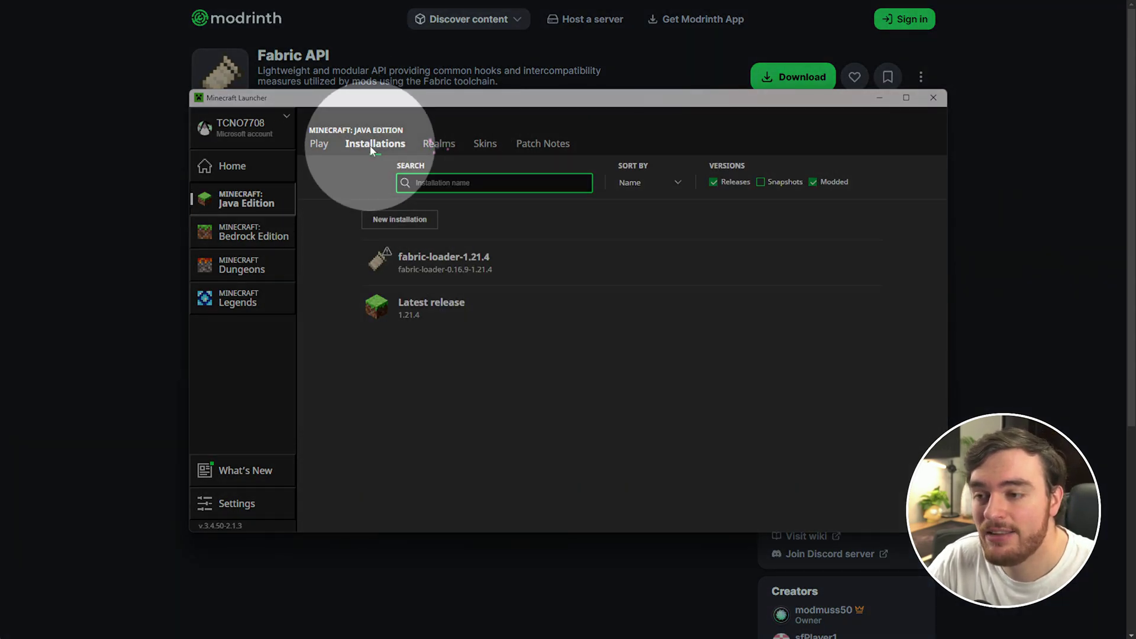
click(405, 223)
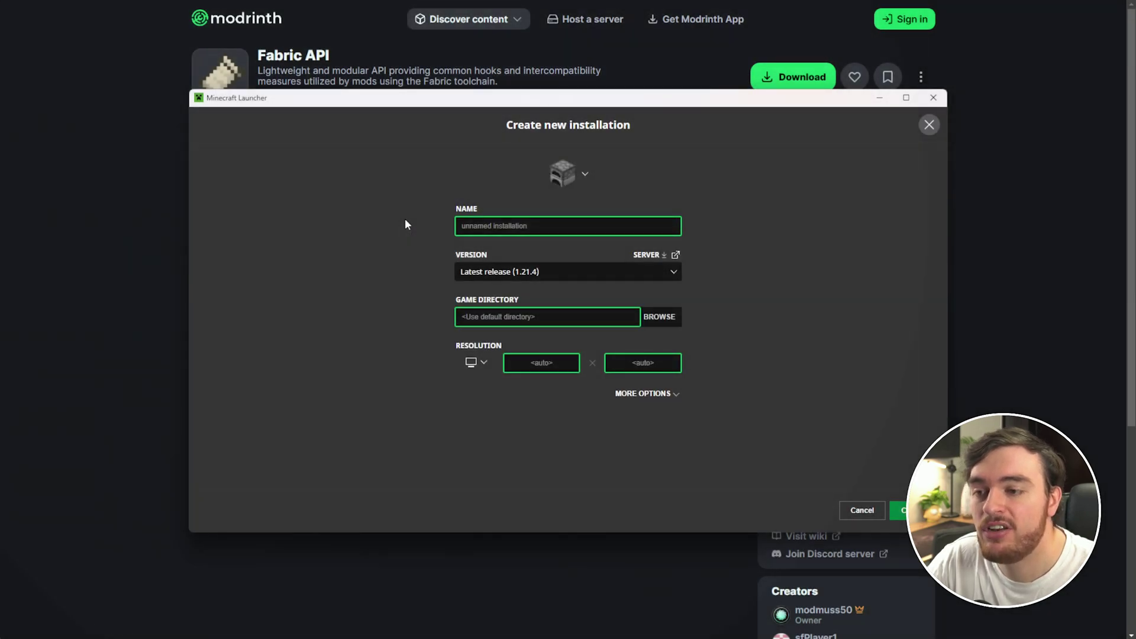
click(675, 272)
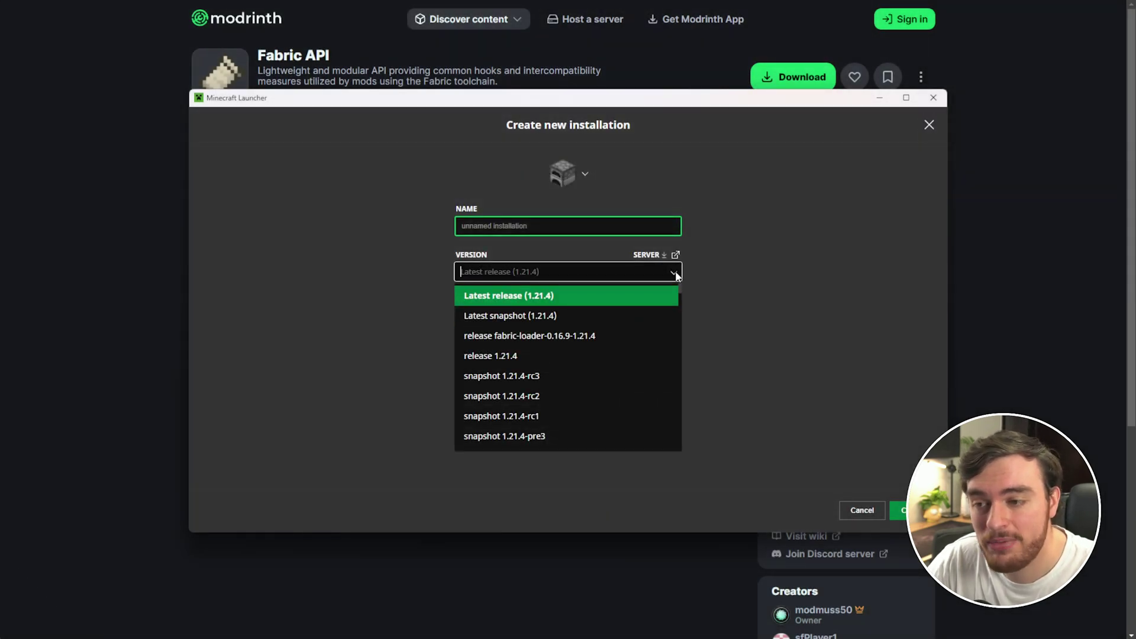
click(563, 355)
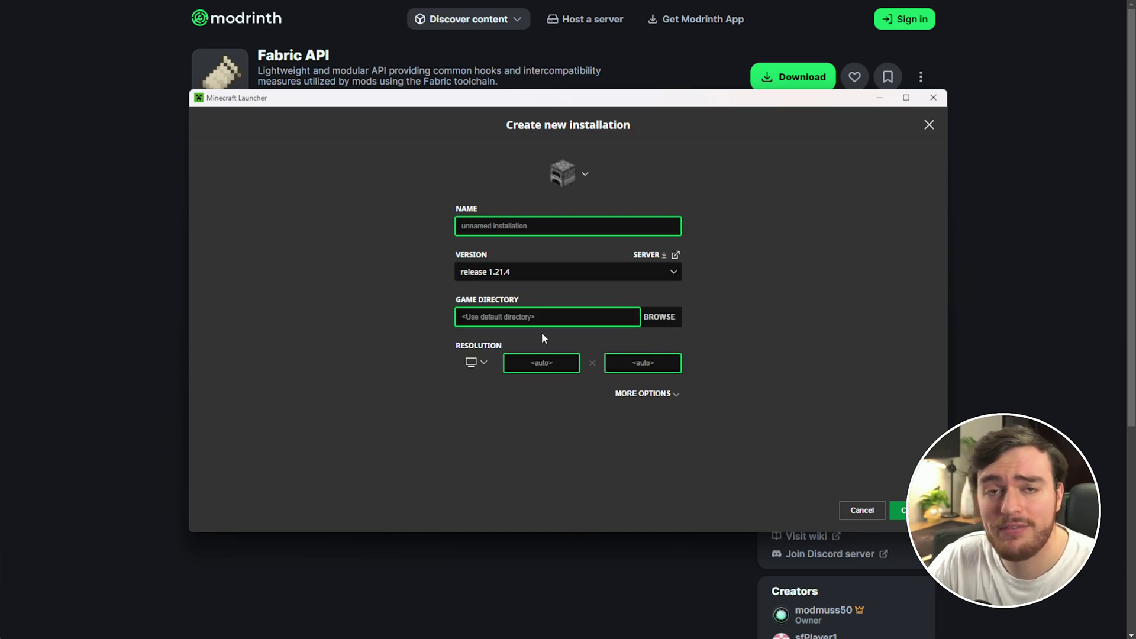
Step: Leave the new installation form and select the fabric-loader-1.21.4 profile for Minecraft: Java Edition
click(903, 512)
click(382, 434)
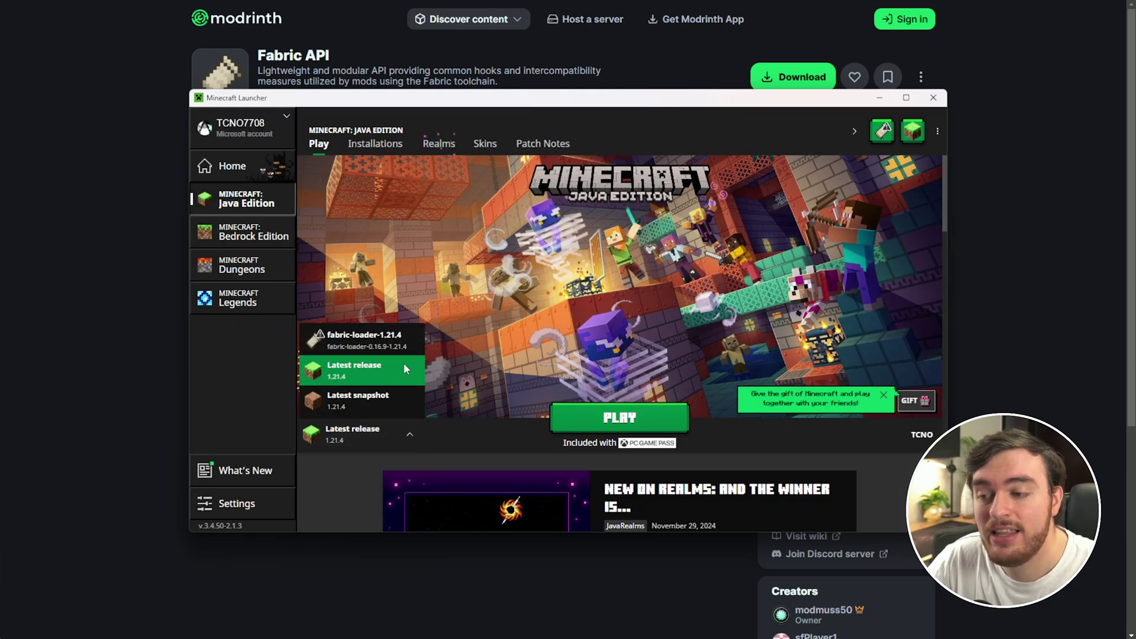
click(384, 349)
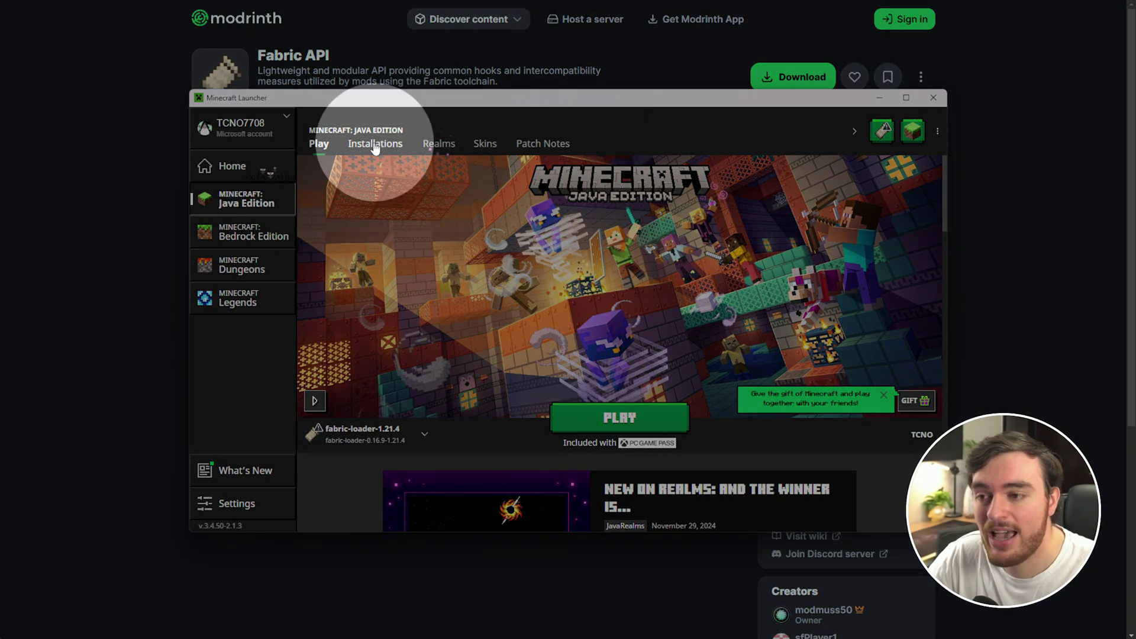
Step: Open the fabric-loader-1.21.4 installation for editing and expand its additional options to reach the JVM arguments
click(386, 146)
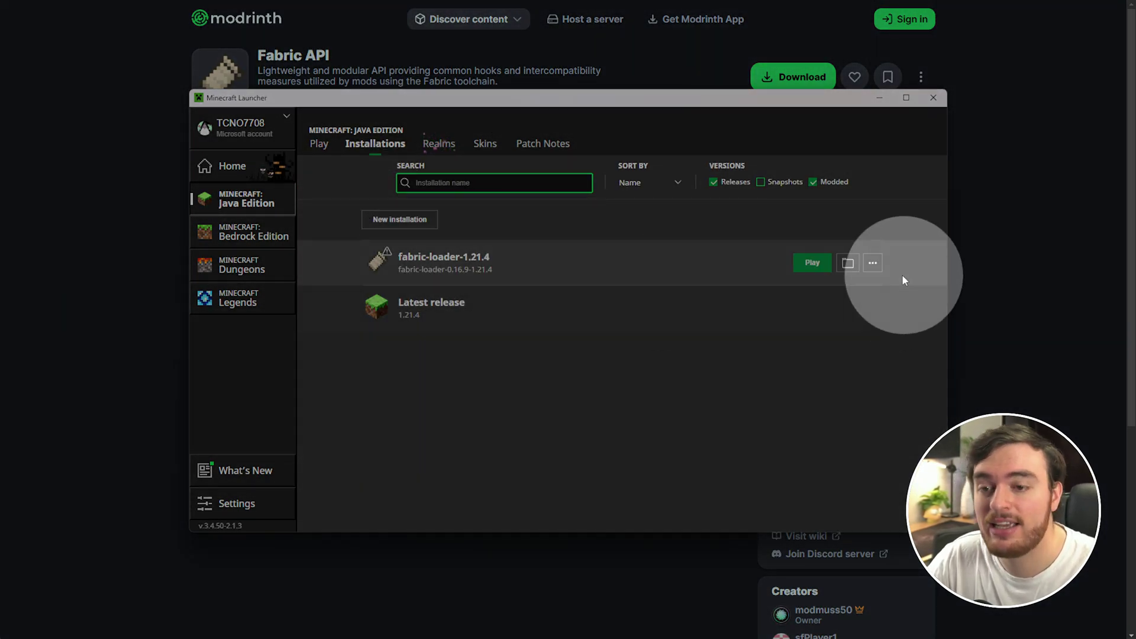
click(872, 264)
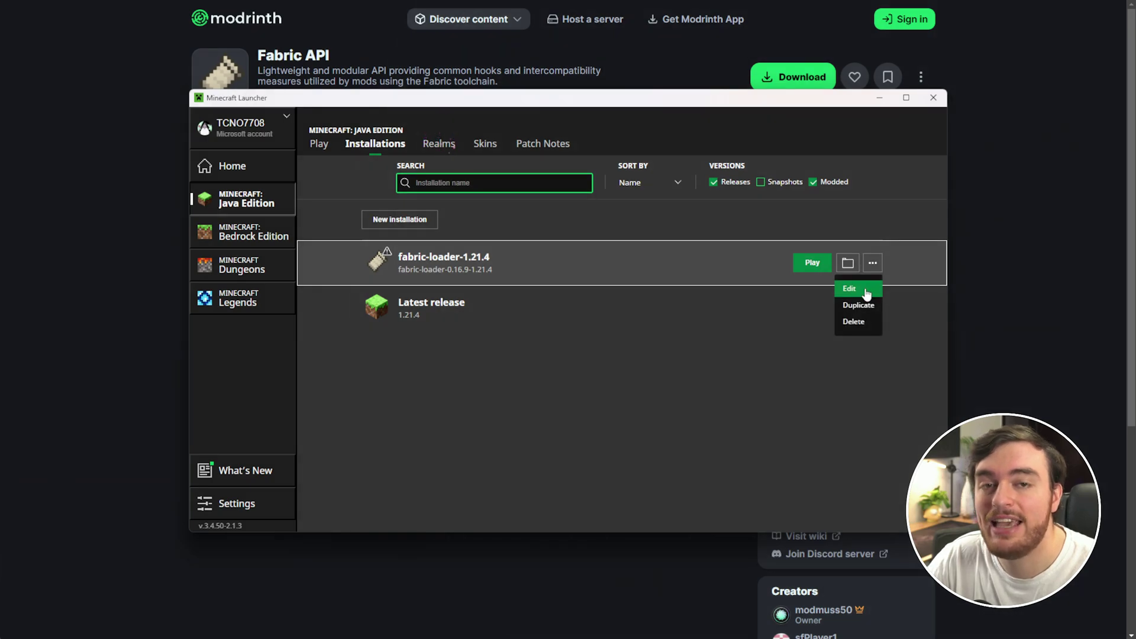
click(850, 289)
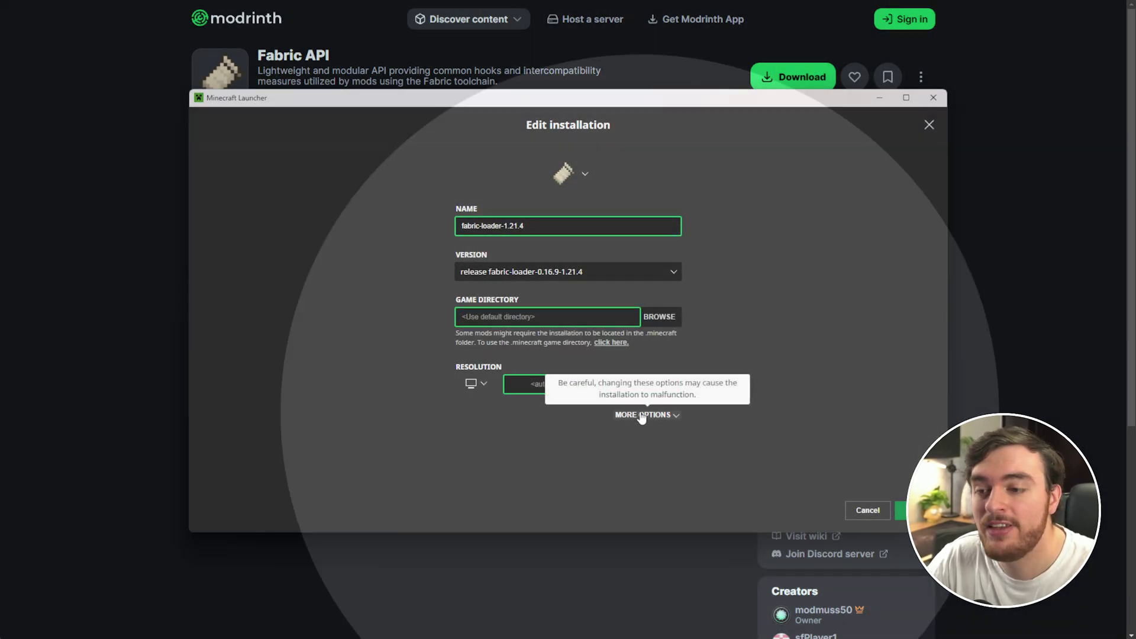
click(642, 416)
scroll(571, 391, down, 1)
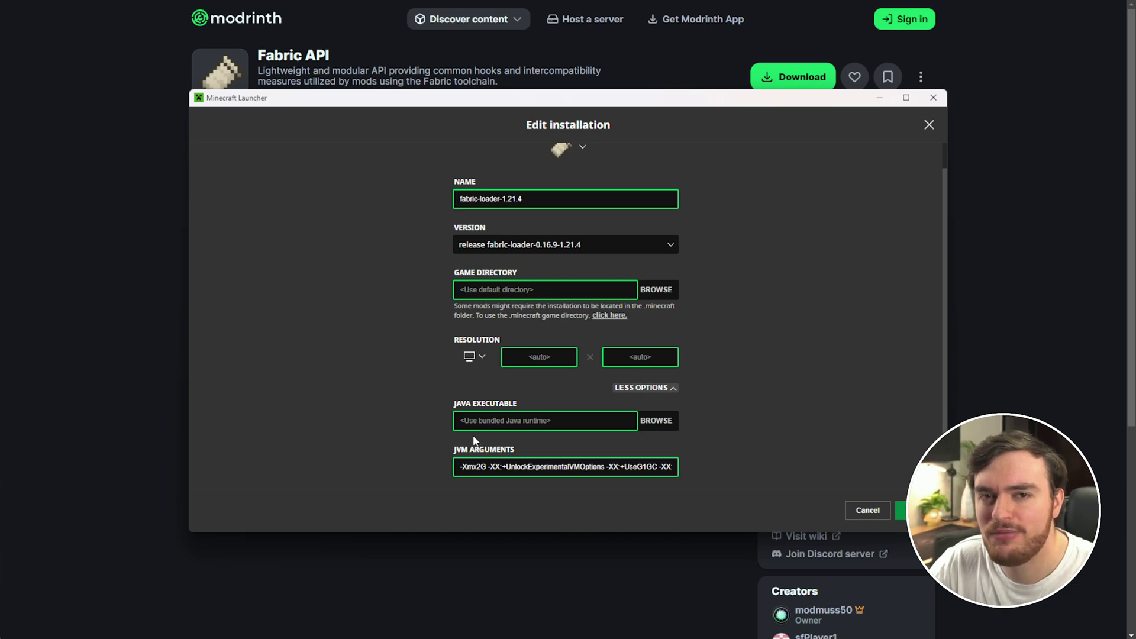
Step: Examine the -Xmx memory argument and check the computer's installed and available memory in Task Manager
drag(487, 466, 455, 467)
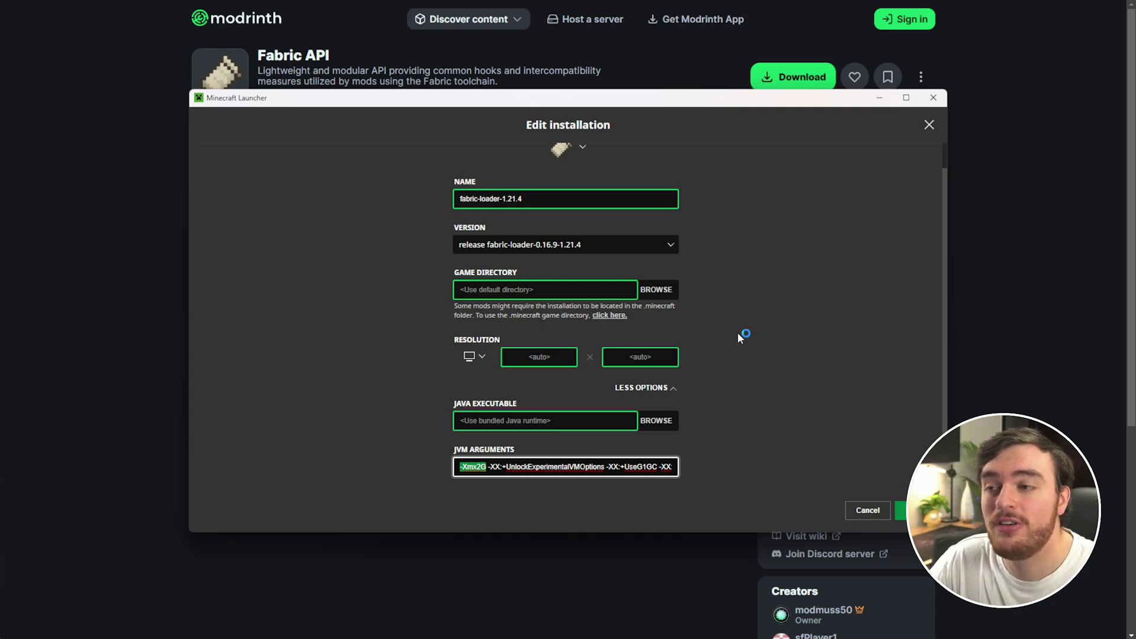
key(ctrl+shift+Escape)
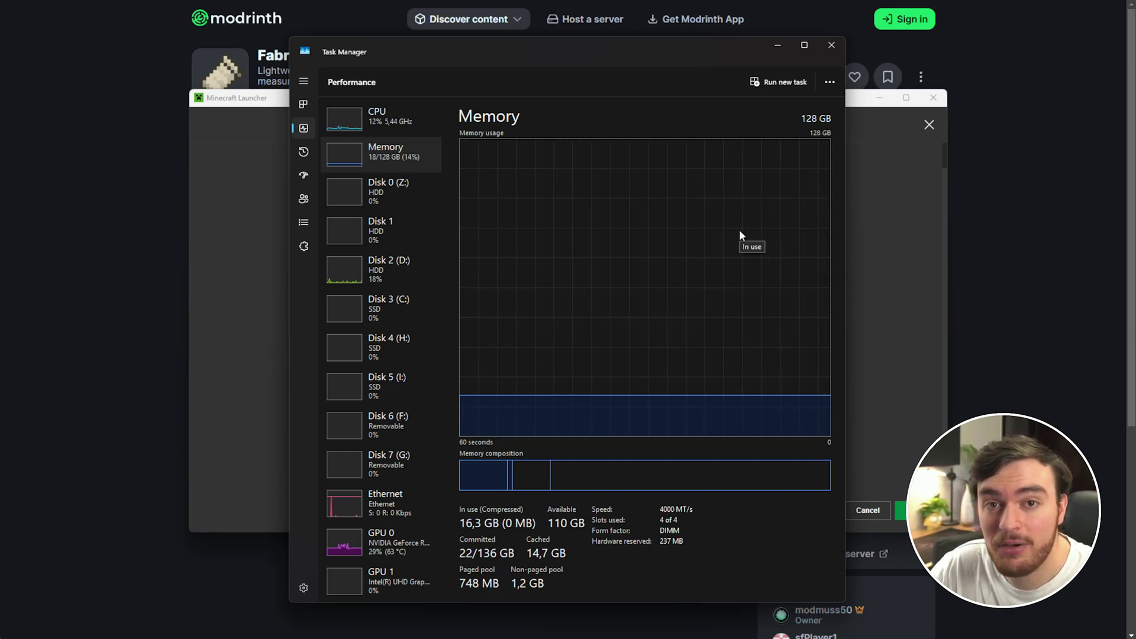
click(779, 46)
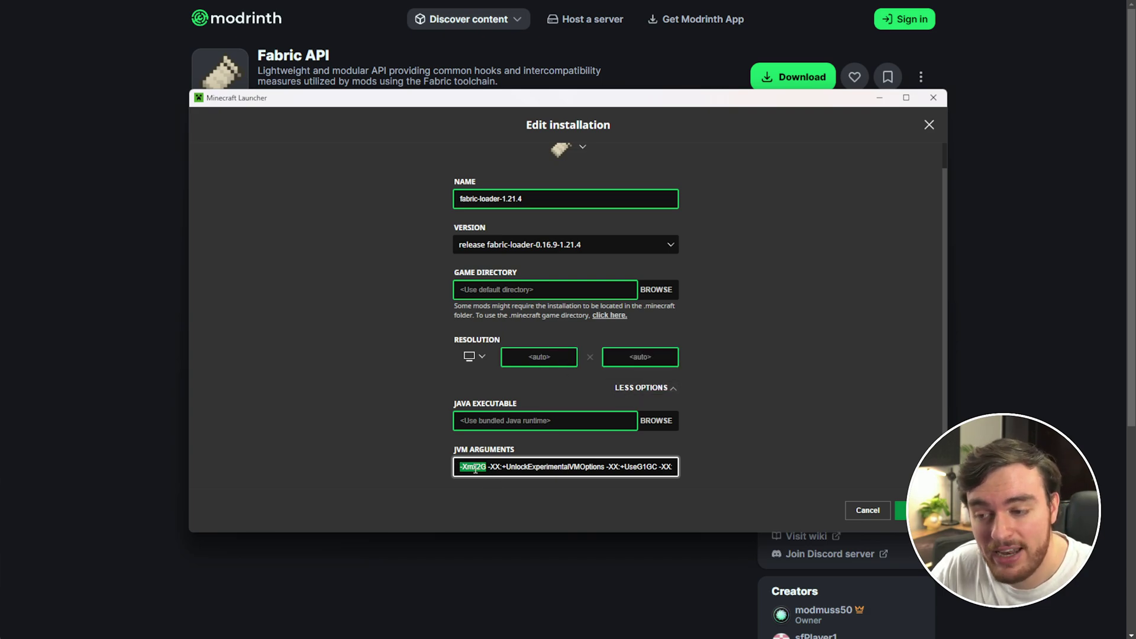
Step: Change the memory limit in the JVM arguments to -Xmx7G and save the installation
key(BackSpace)
text(7)
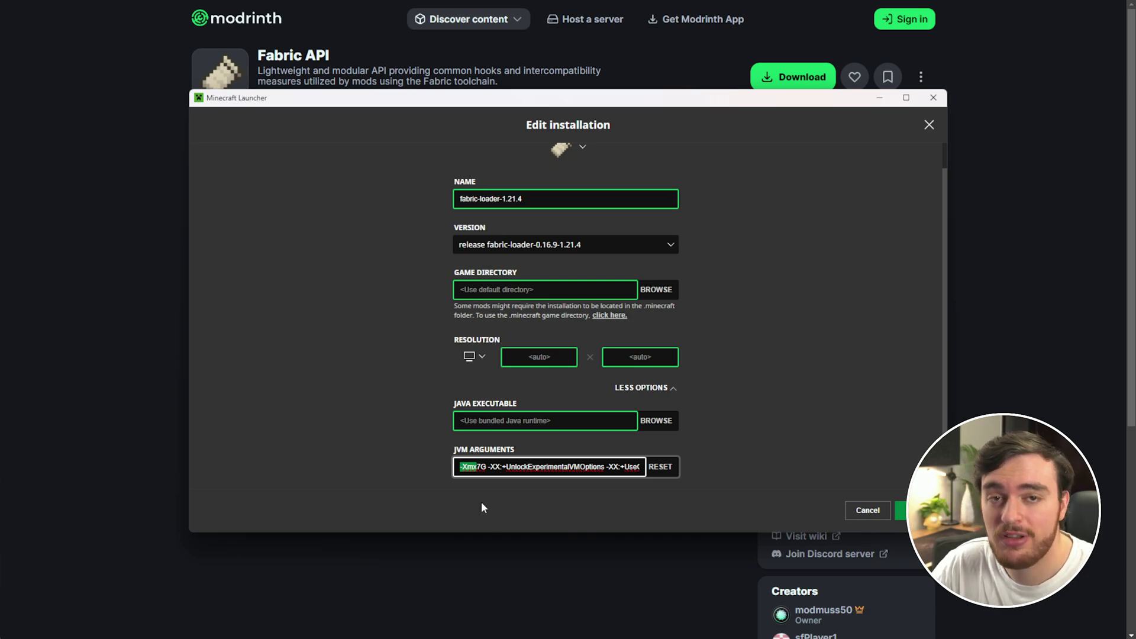
key(Return)
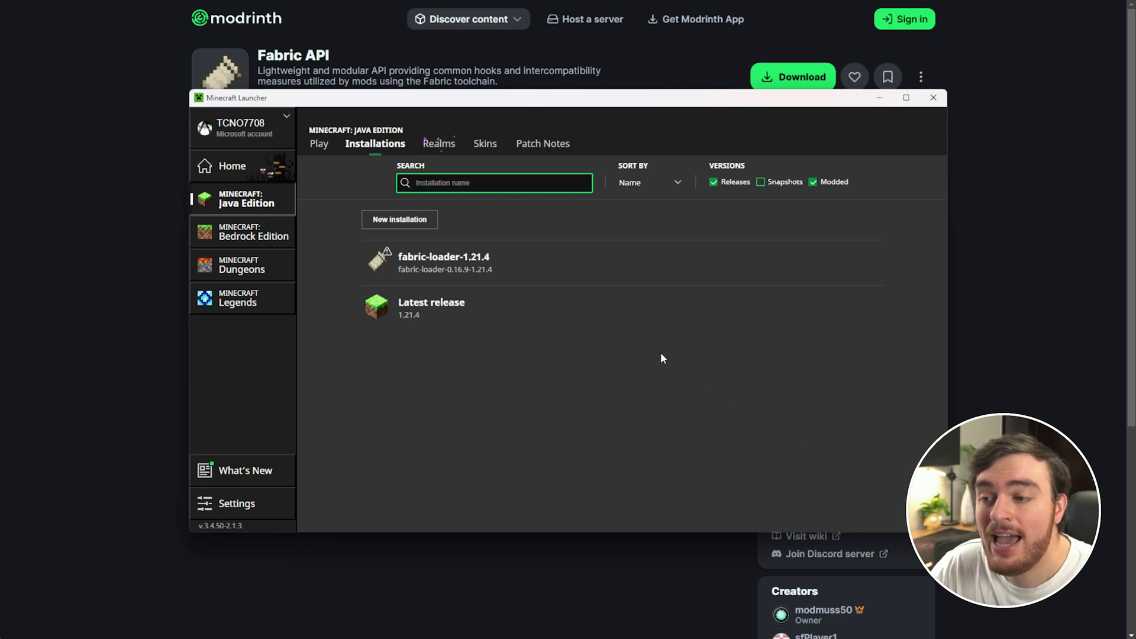
Step: Launch Minecraft from the fabric-loader-1.21.4 installation, check the title screen for the Fabric version label, and close the game
mouse_move(414, 273)
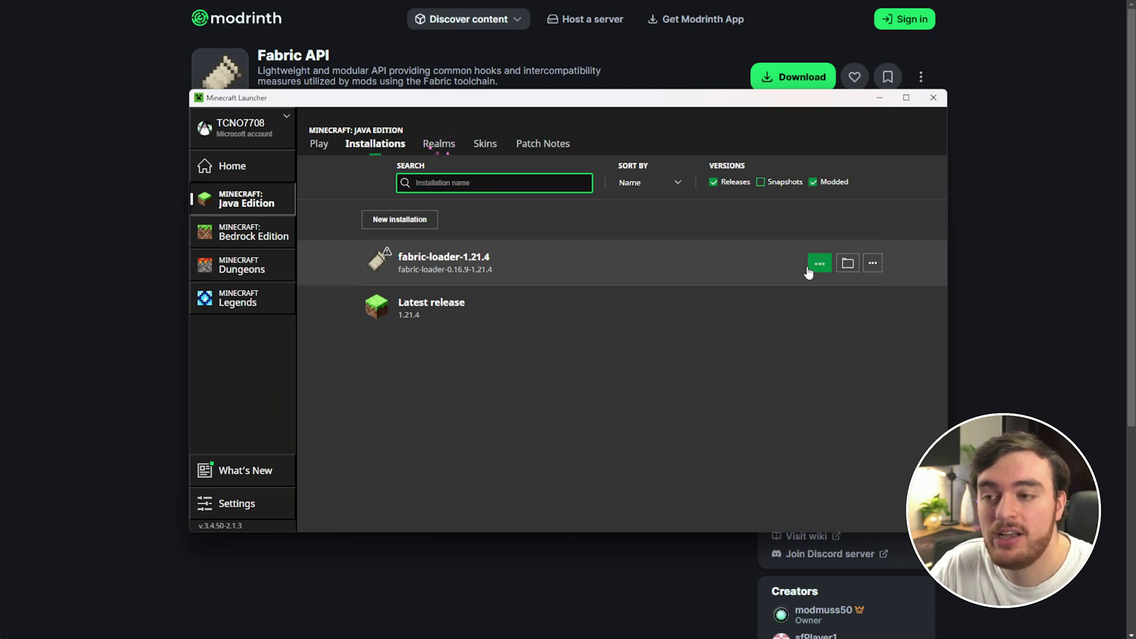
click(847, 262)
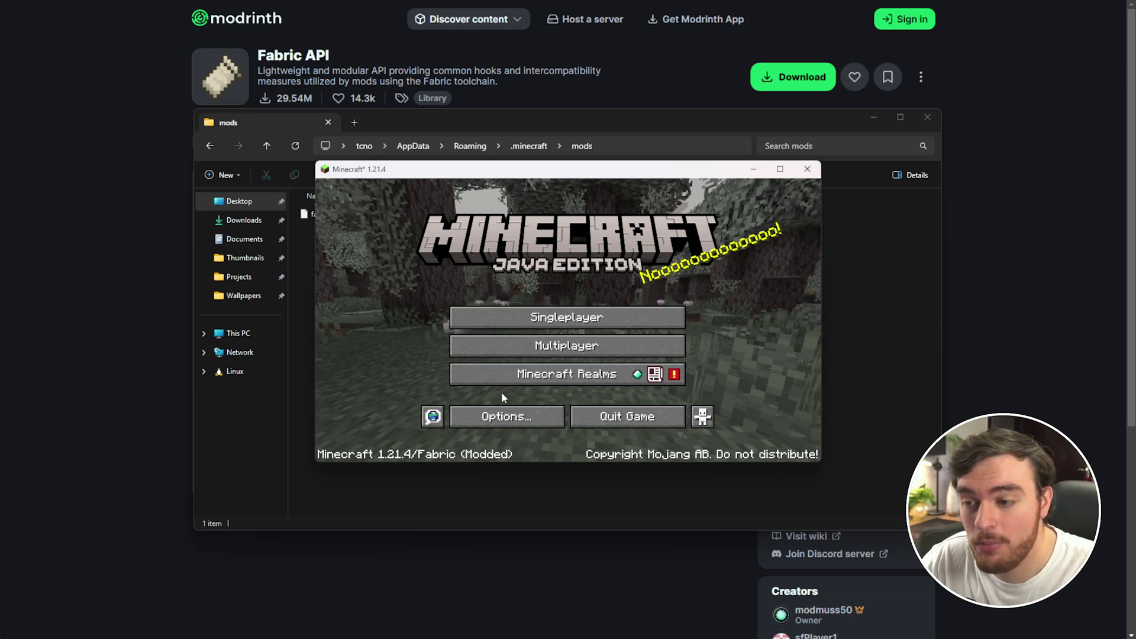
click(407, 460)
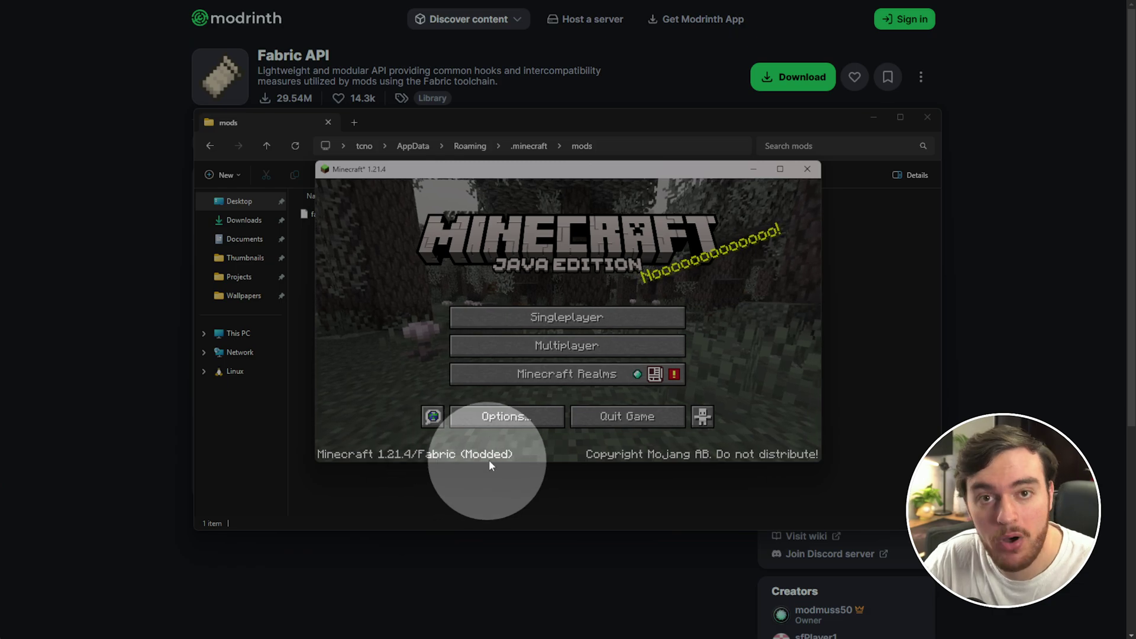
click(815, 171)
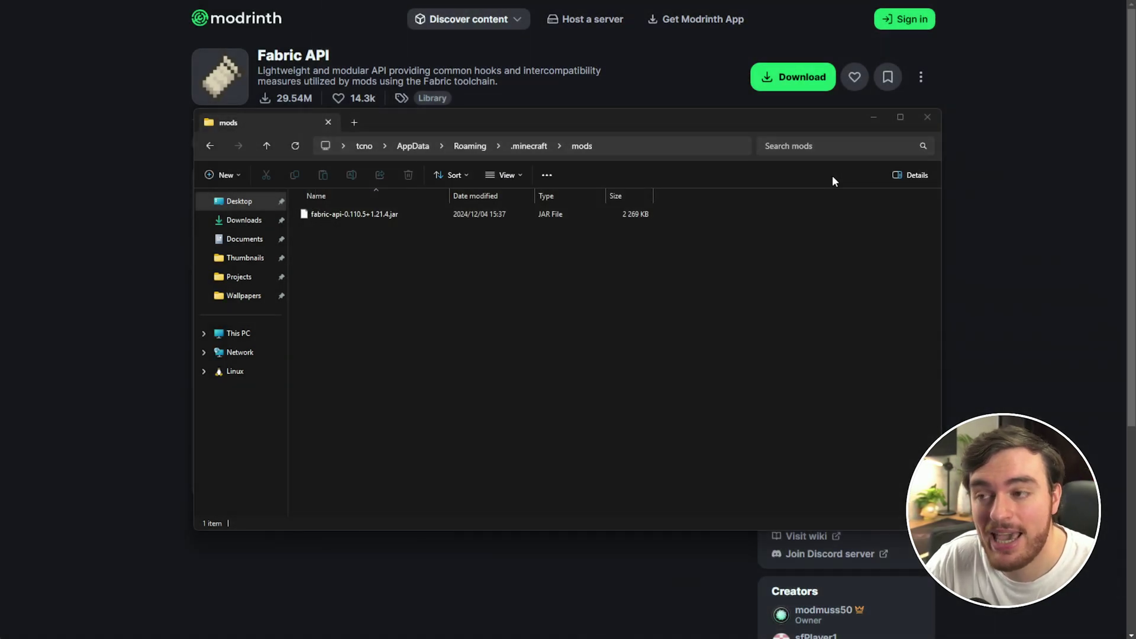
Step: Switch to Modrinth in the browser and filter its mods catalogue by game version 1.21.4 and the Fabric loader
click(829, 101)
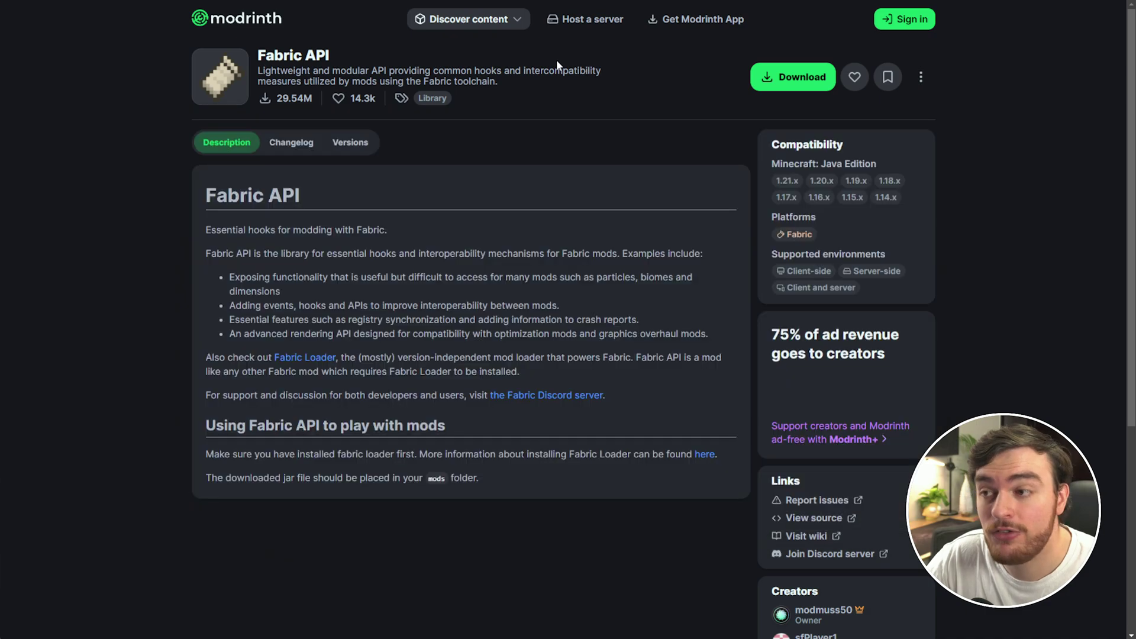
click(259, 29)
click(473, 21)
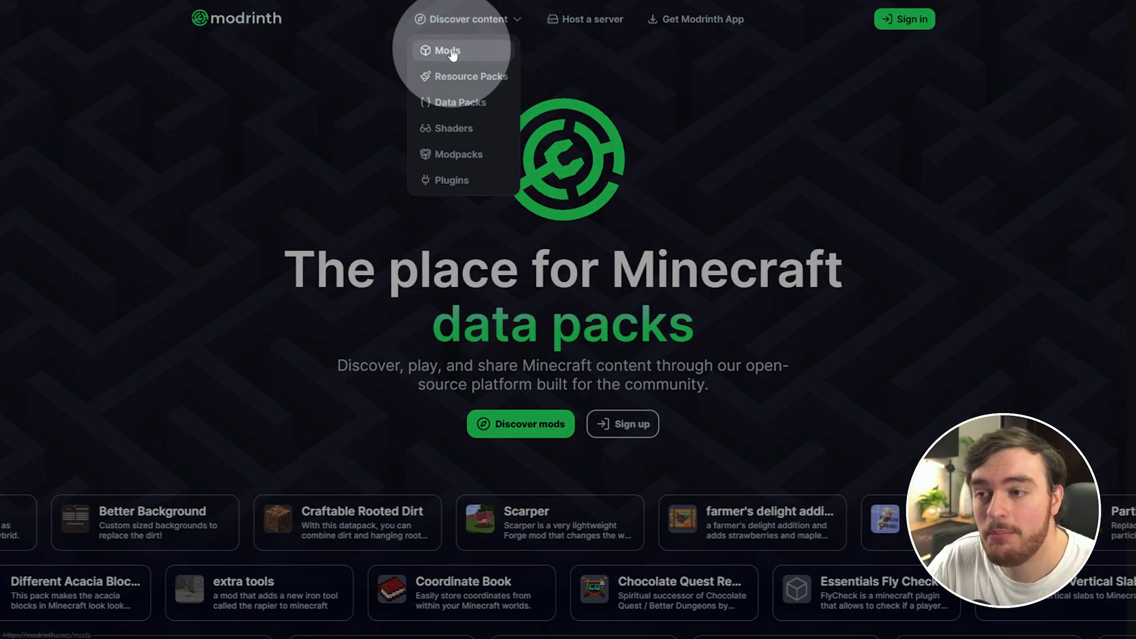
click(451, 52)
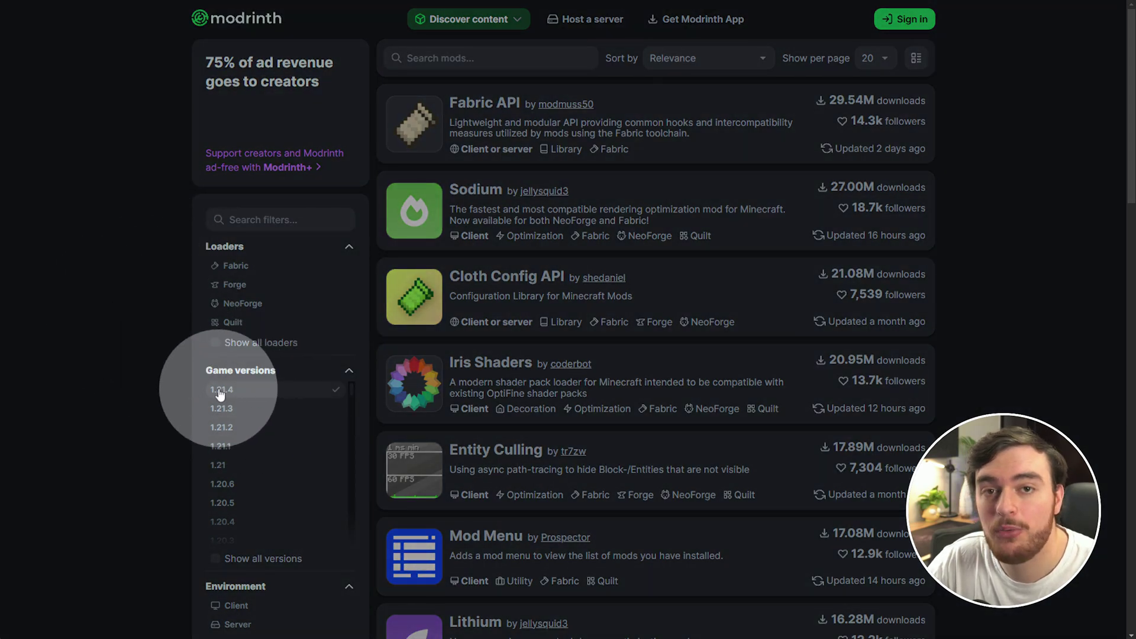
click(253, 390)
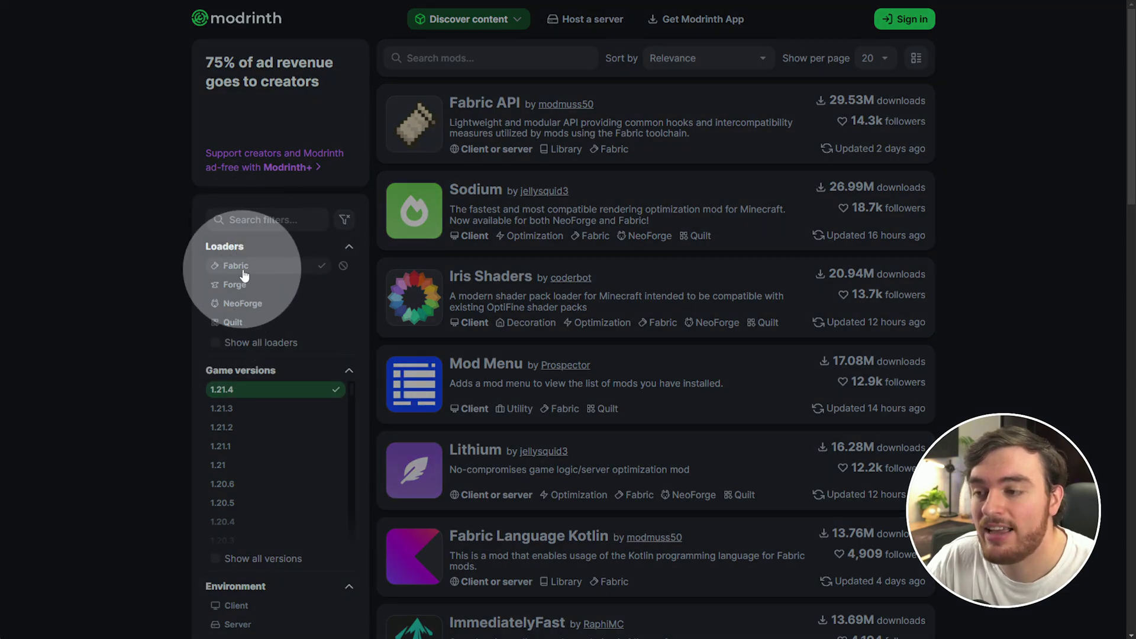
click(243, 267)
Step: Open the Mod Menu page from the filtered mods and download it for game version 1.21.4 on Fabric
scroll(986, 268, down, 5)
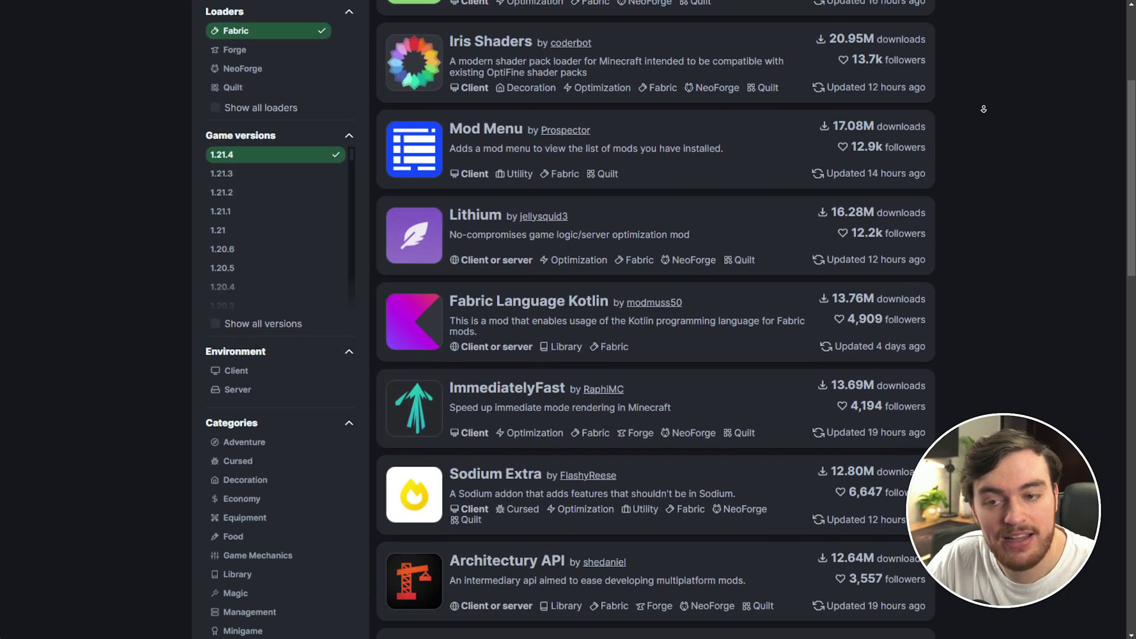
scroll(985, 268, up, 2)
click(476, 219)
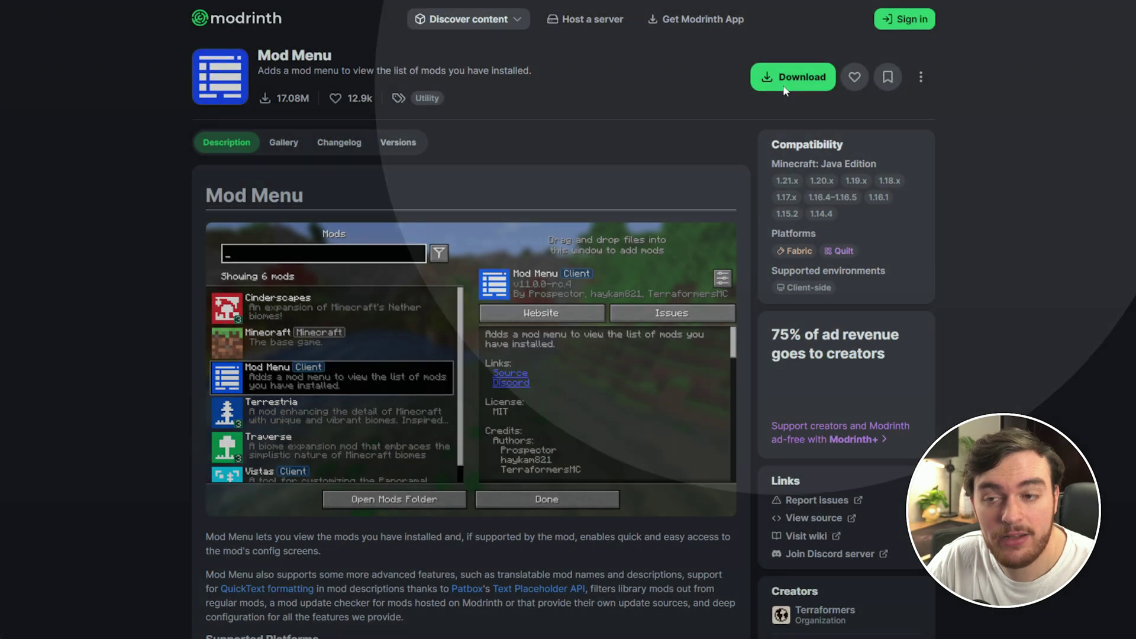
click(793, 77)
click(570, 355)
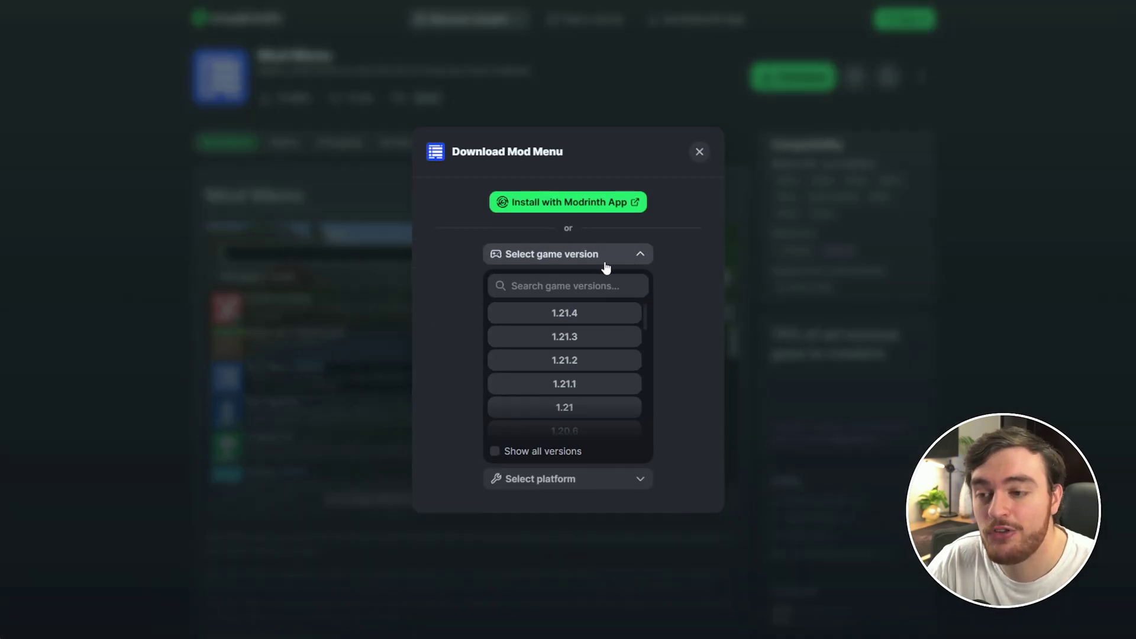
click(575, 315)
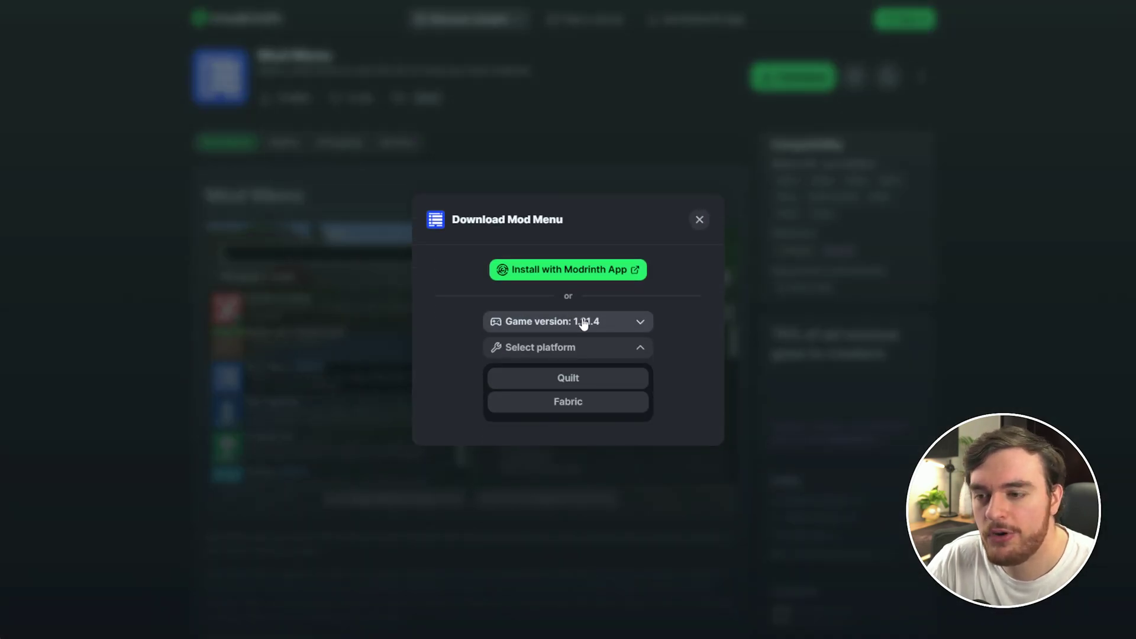
click(583, 403)
click(645, 399)
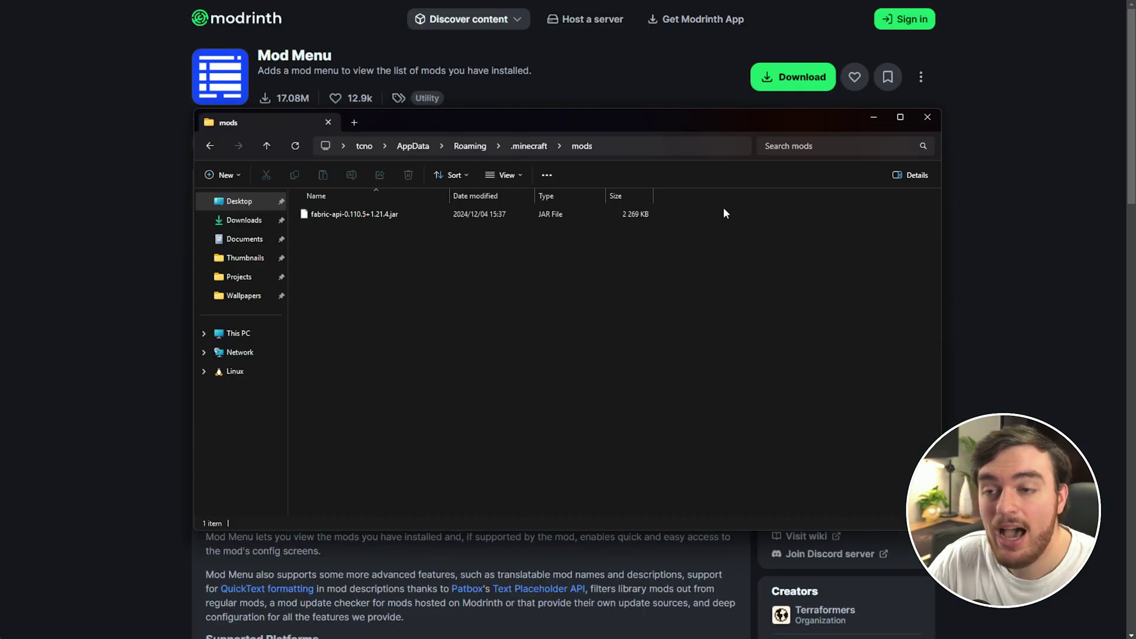
Step: Move the downloaded modmenu-13.0.0-beta.1.jar into the .minecraft mods folder alongside the Fabric API file in Explorer
drag(756, 356, 429, 209)
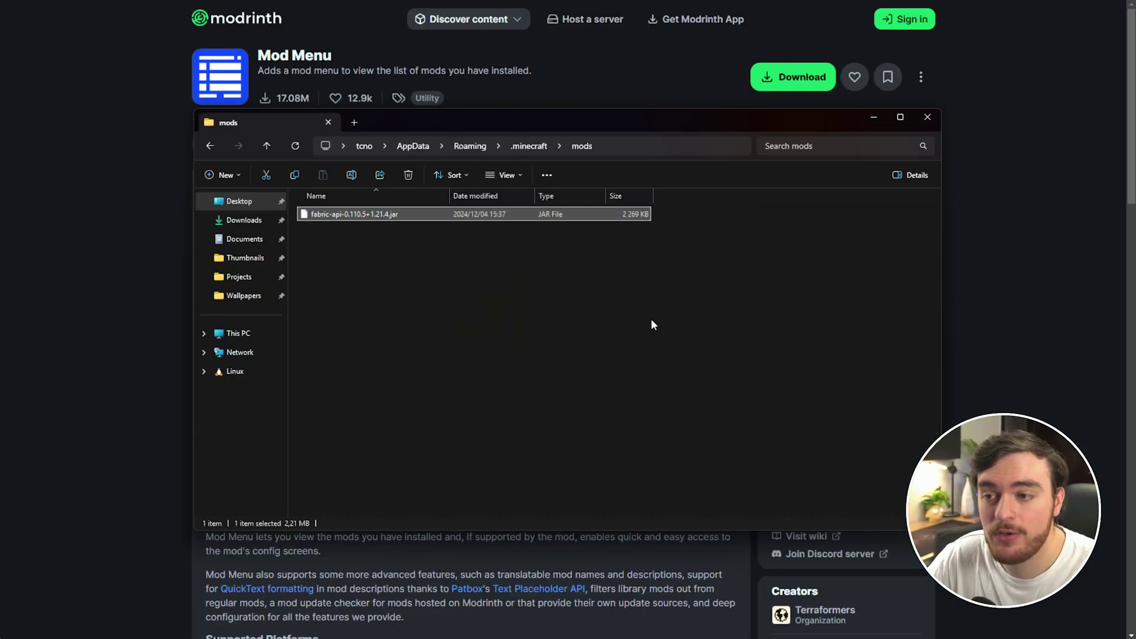
click(651, 319)
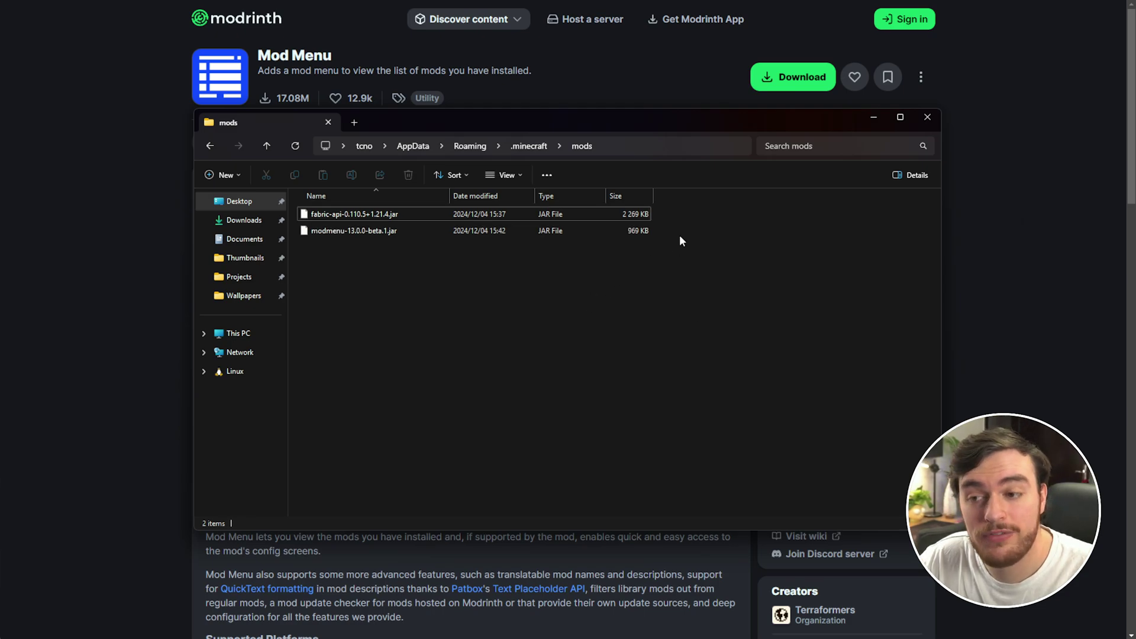
drag(681, 240, 418, 286)
click(520, 340)
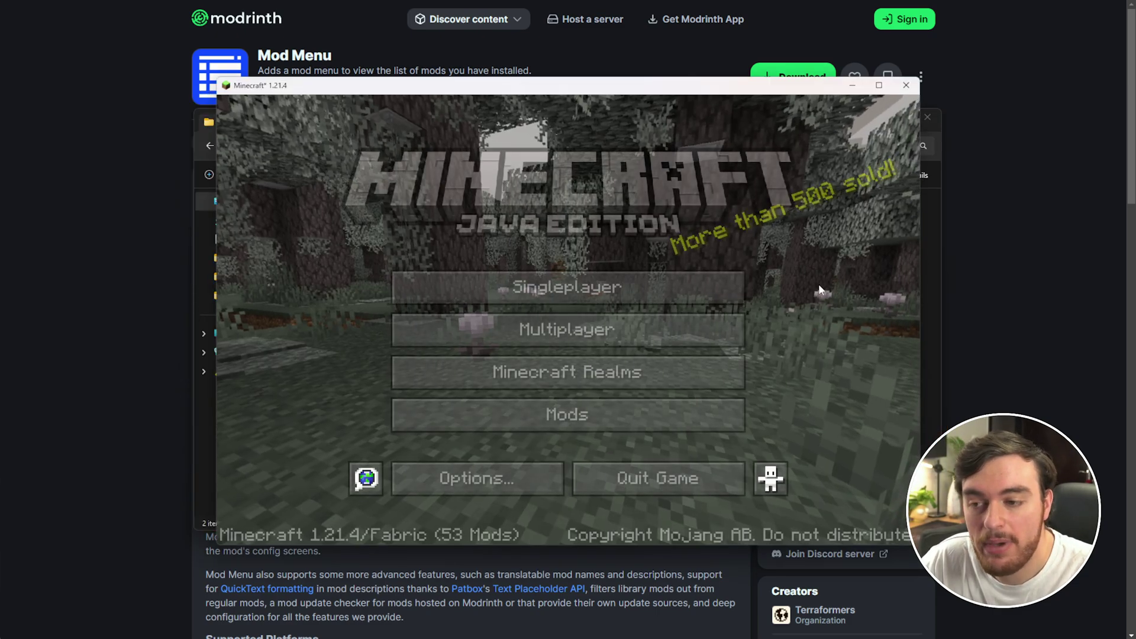
Step: Check the list of installed mods in Minecraft and return to the title screen
click(608, 415)
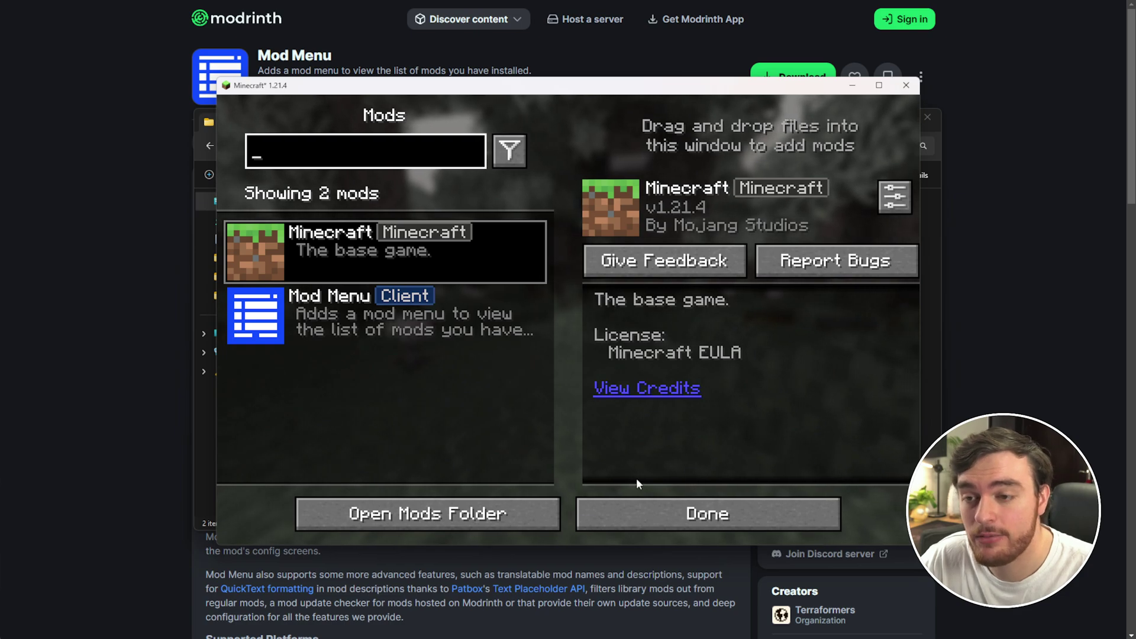
click(668, 515)
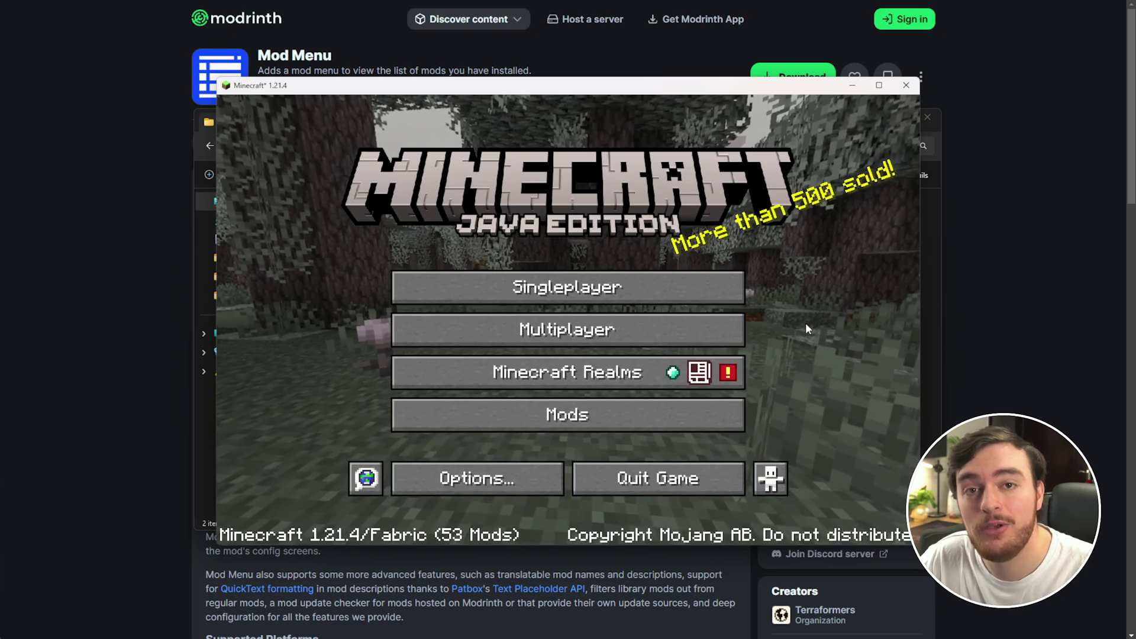